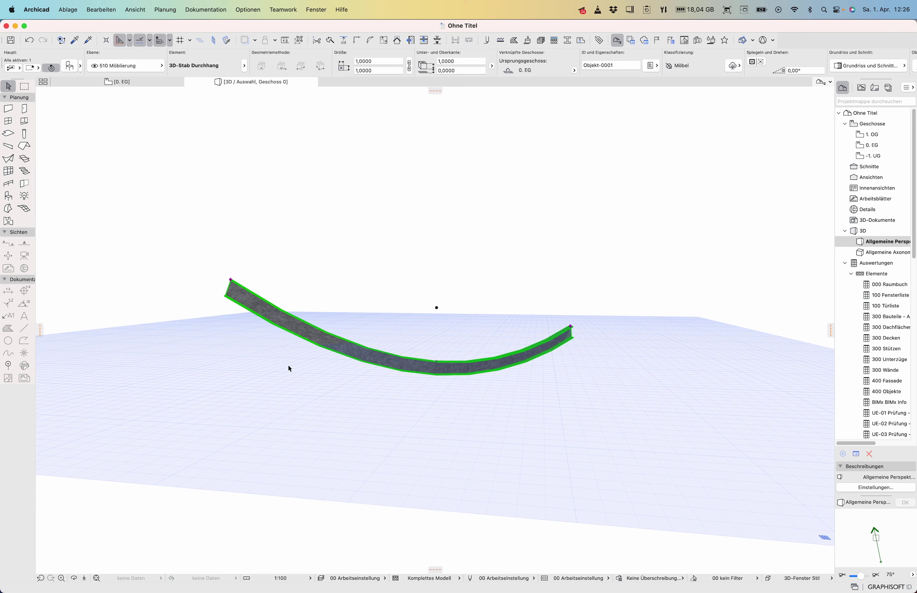
- Start editing a new custom profile with the Profil-Manager
middle_click_drag(332, 329, 333, 325, "shift")
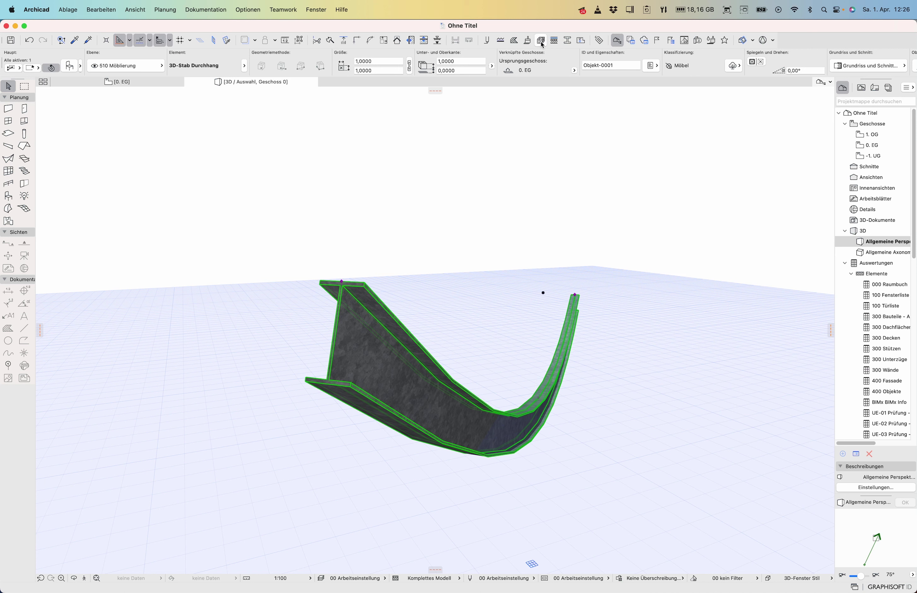
left_click(554, 41)
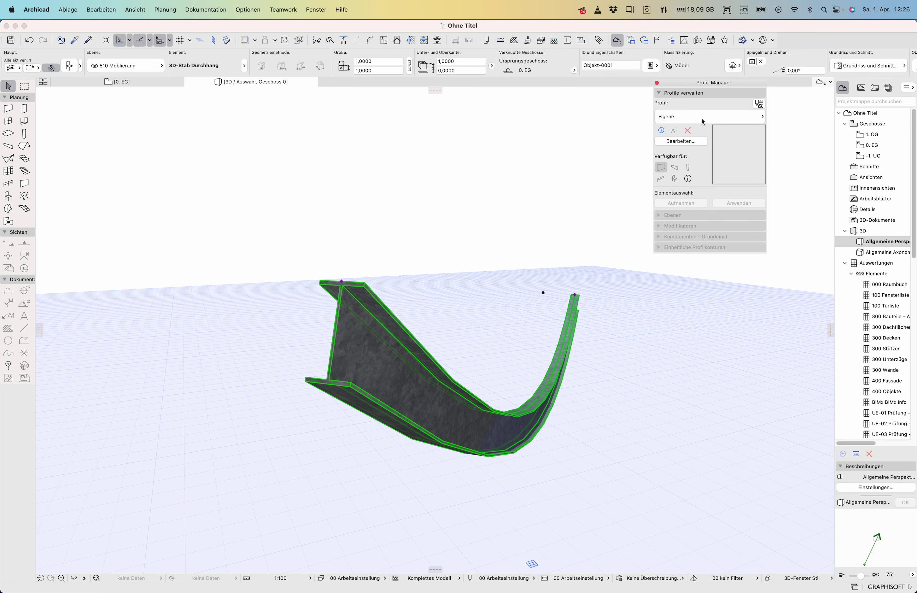
left_click(681, 141)
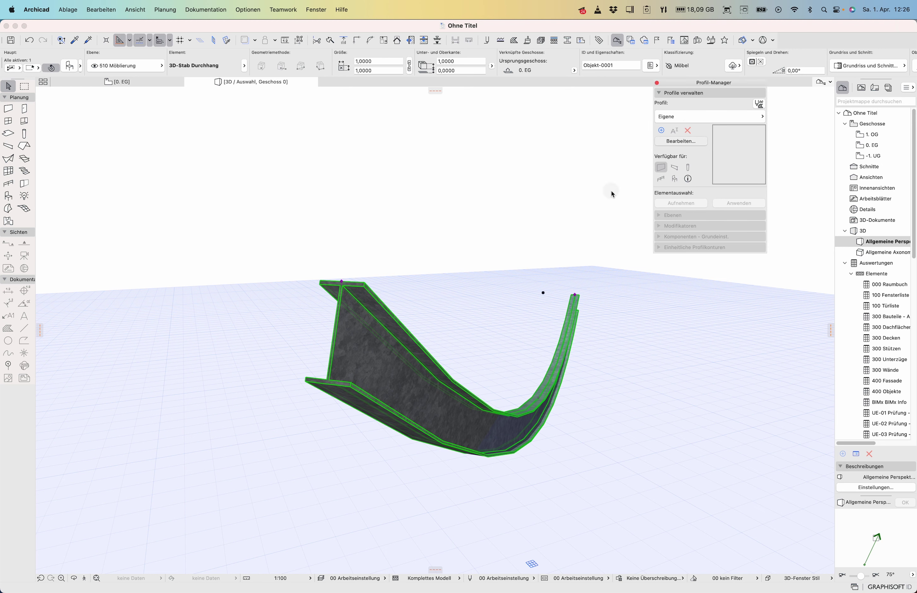
- Draw a circle with a radius of about 0.114 m centred on the profile origin
left_click(8, 341)
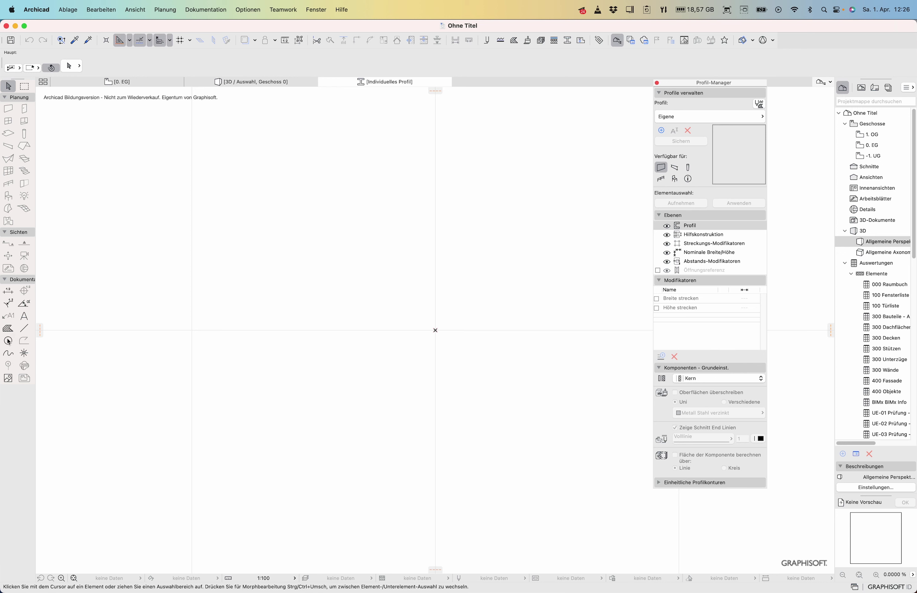
left_click(435, 330)
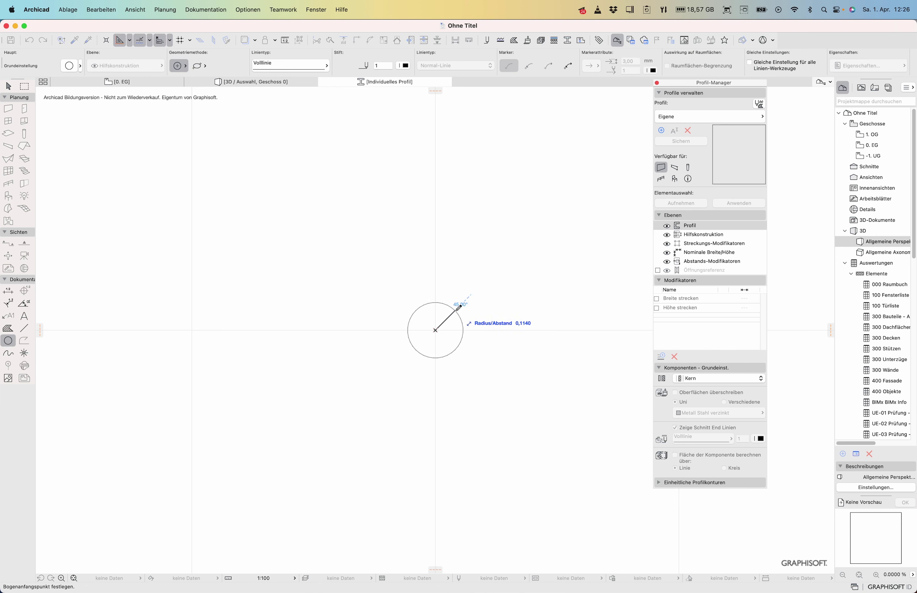
left_click(456, 310)
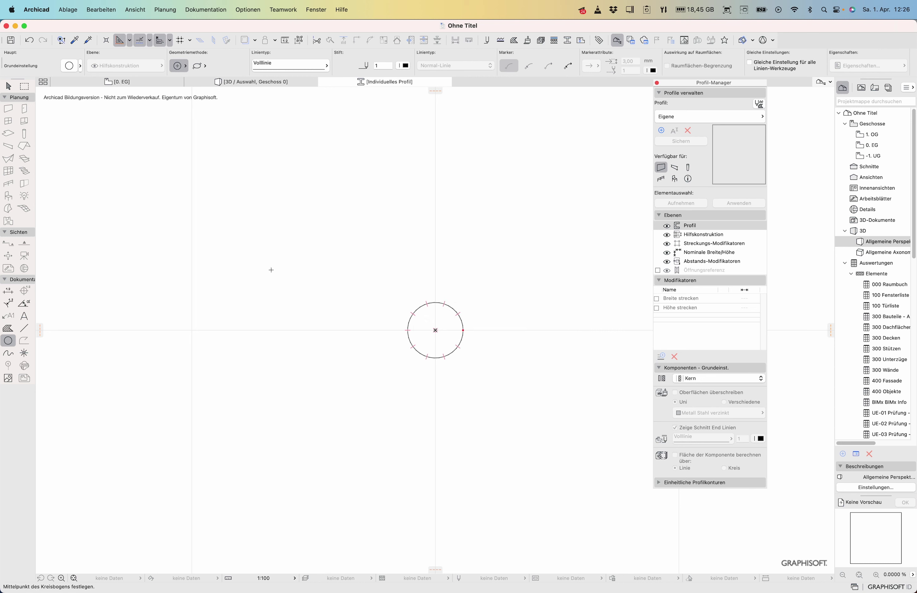
left_click(156, 41)
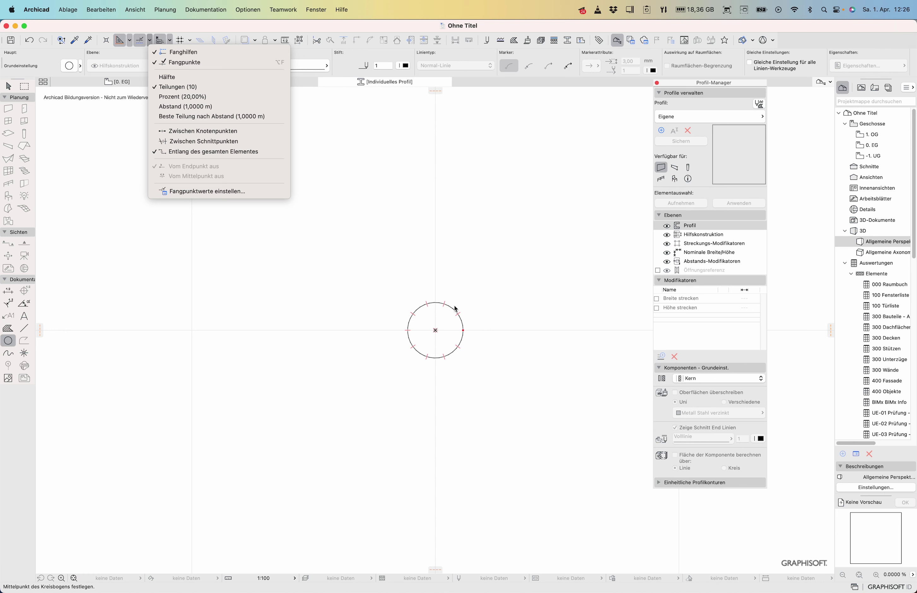
left_click(24, 332)
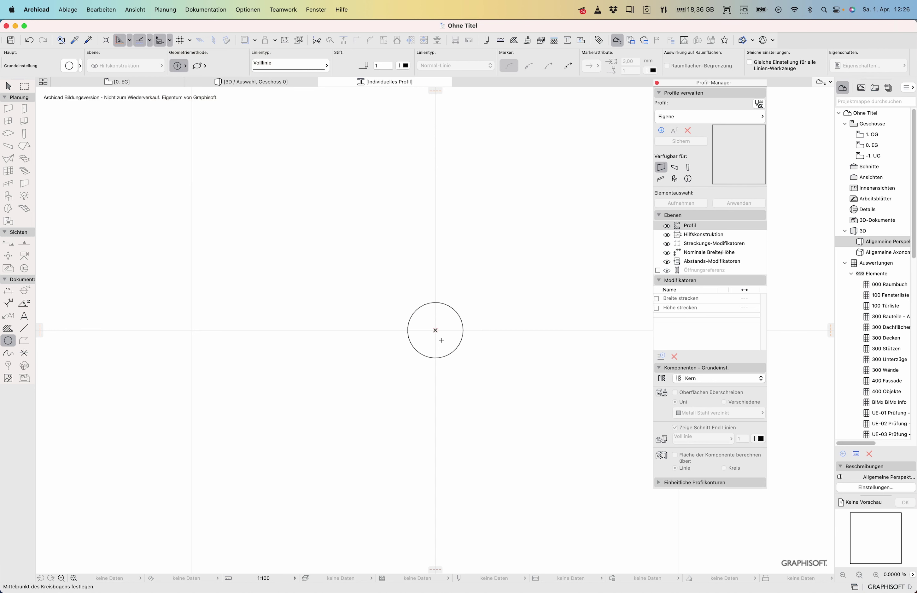
left_click(436, 329)
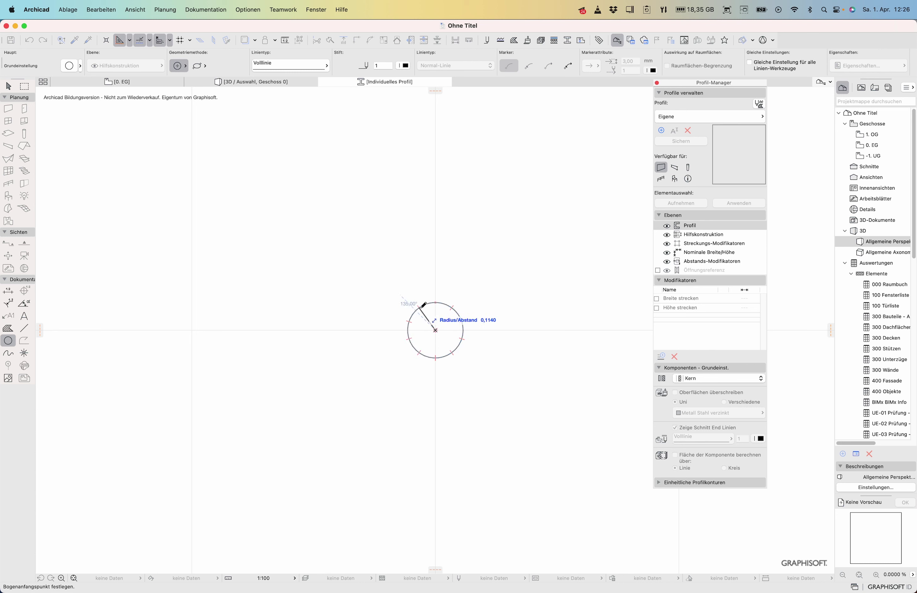
left_click(420, 308)
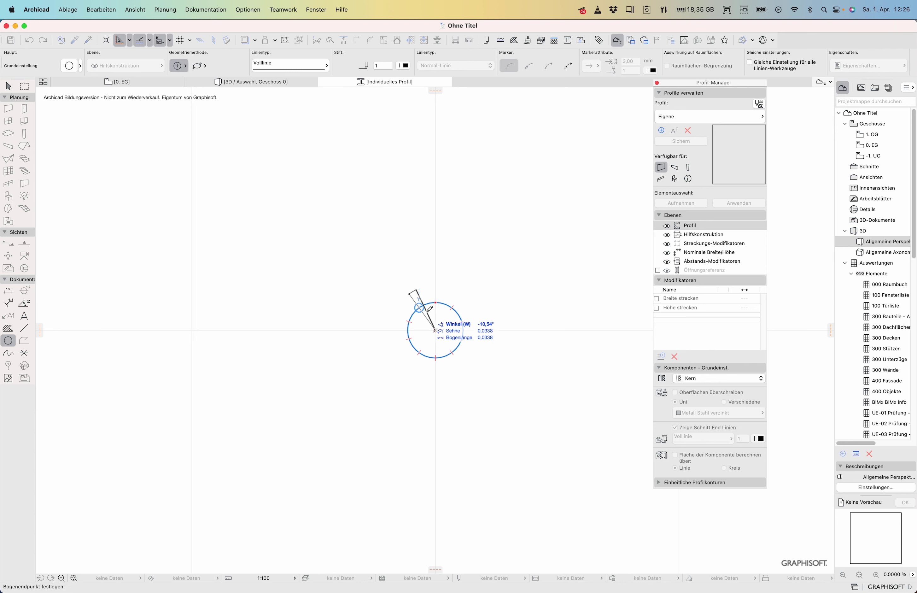
- Draw two lines from the circle's centre past its edge, one through the upper-left division point and one straight up
left_click(24, 328)
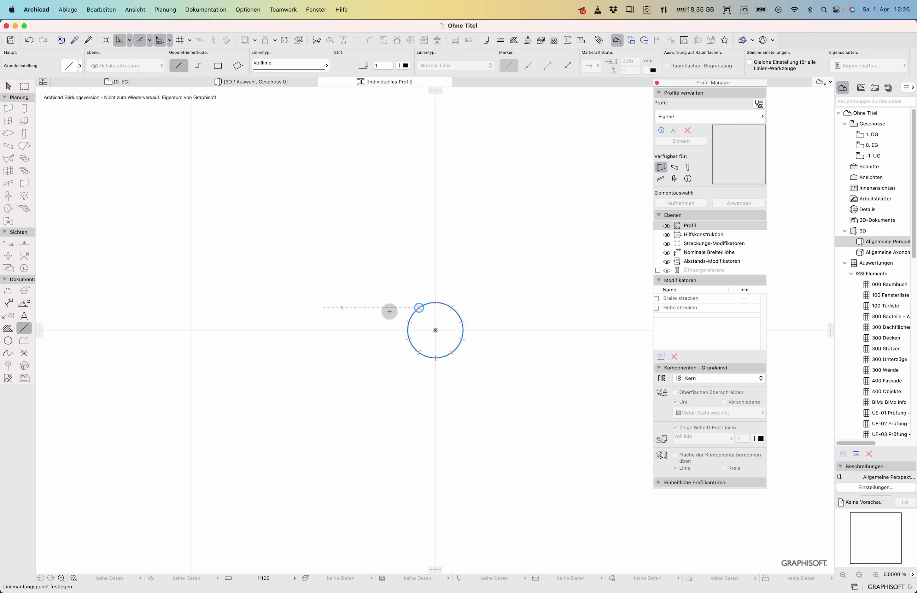
left_click(436, 330)
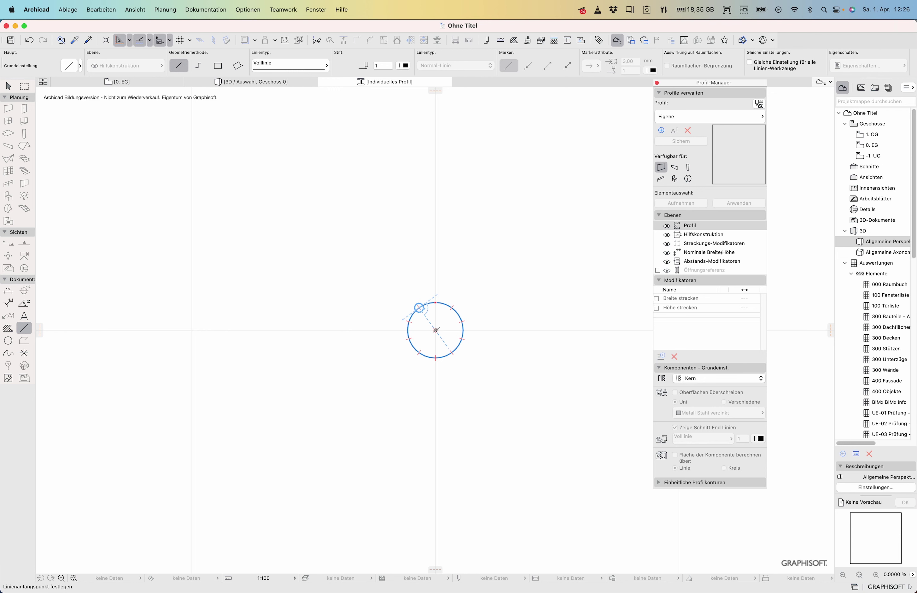
left_click(408, 294)
scroll(408, 294, "up", 3)
scroll(443, 315, "right", 4)
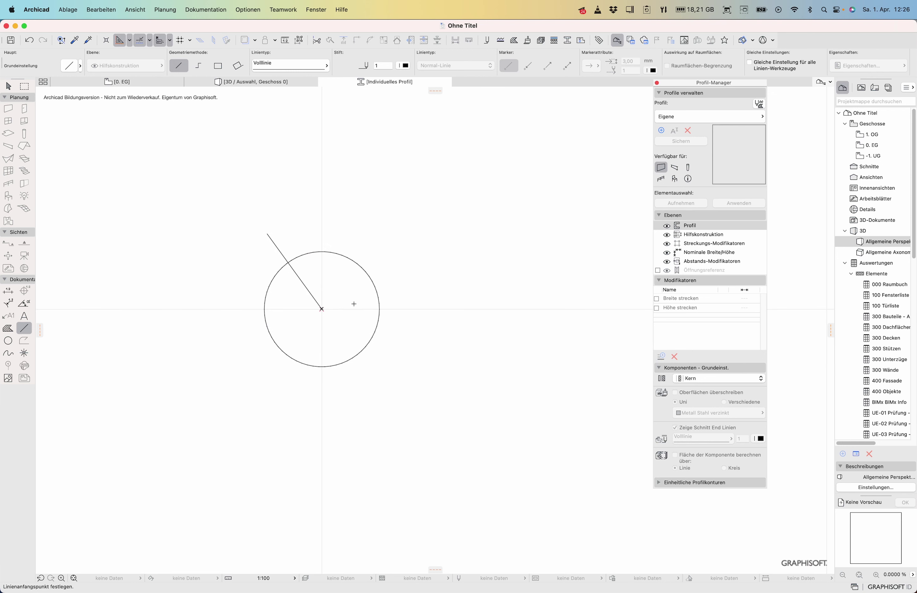
left_click(322, 309)
left_click(322, 228)
- Draw a chord from the circle's top point to the upper-left division point, and a line from the chord's midpoint to the centre
left_click(322, 252)
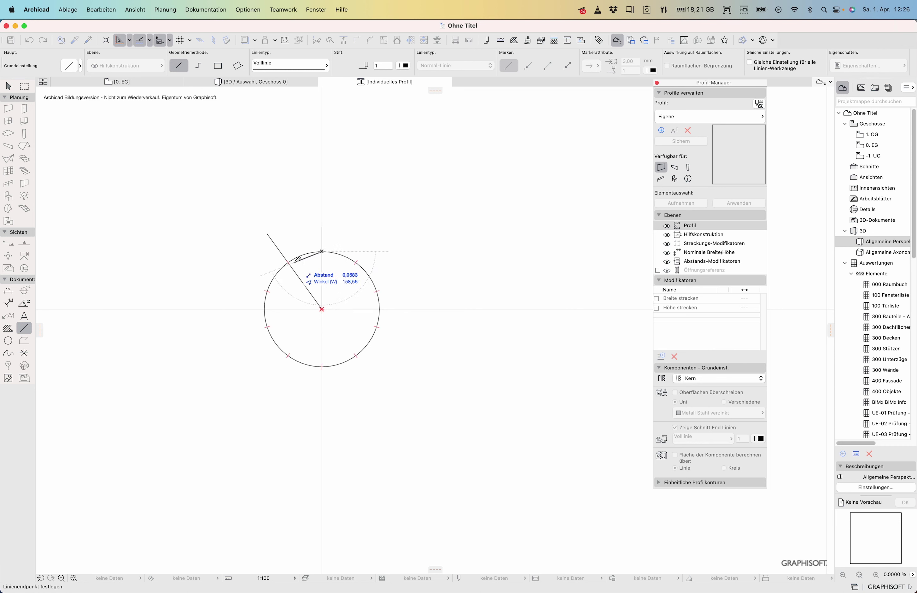
left_click(289, 262)
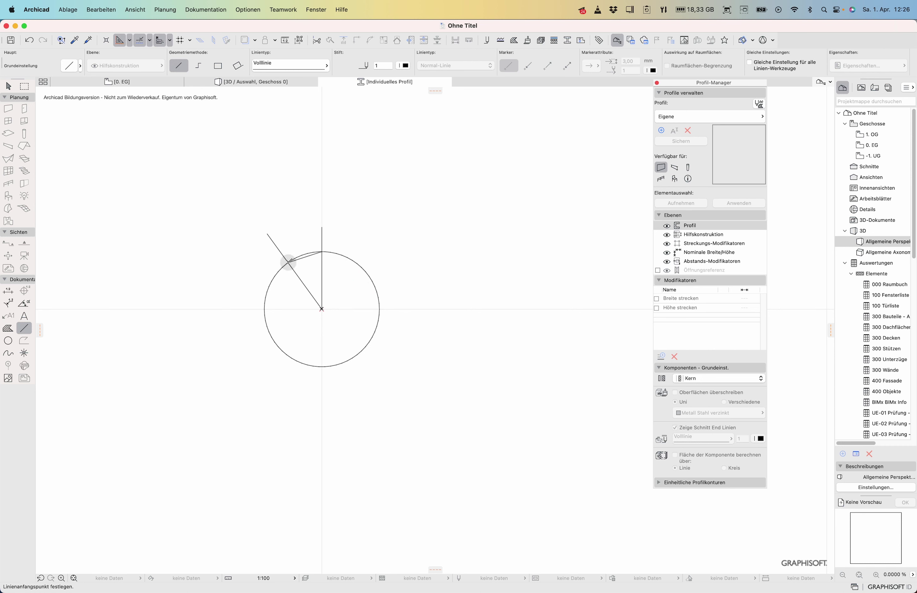
left_click(305, 256)
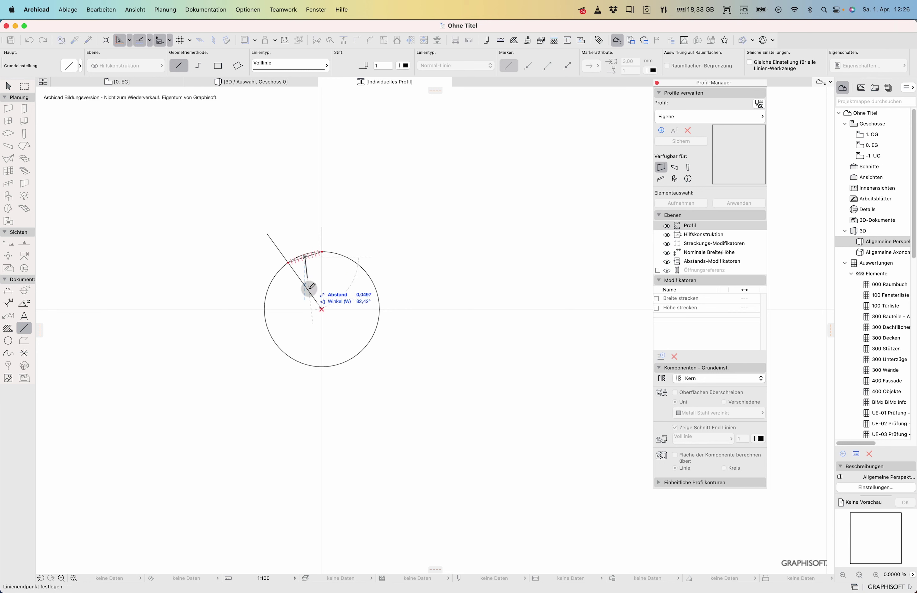
left_click(322, 309)
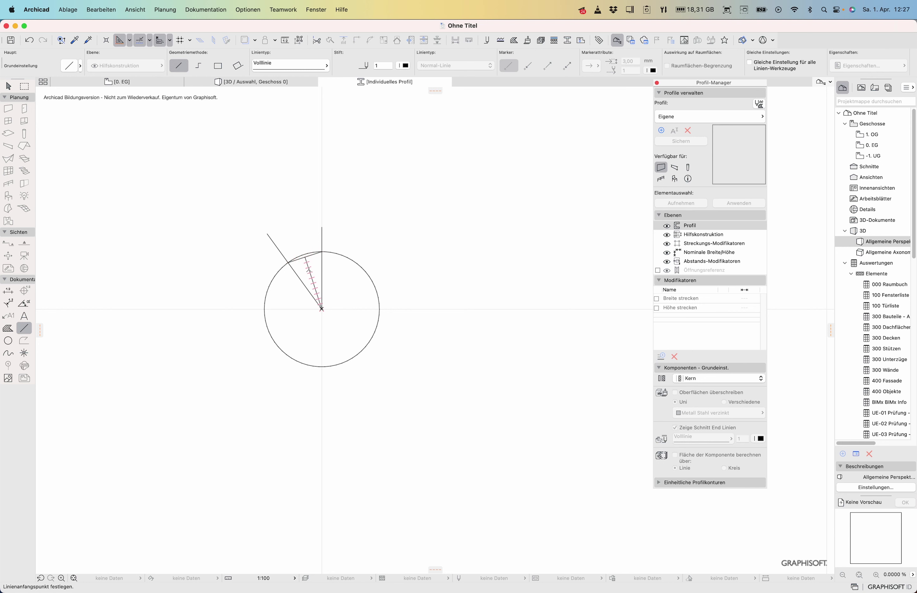
- Draw a circle centred on the large circle's top point with a radius of about 0.035 m reaching the chord's midpoint
left_click(9, 341)
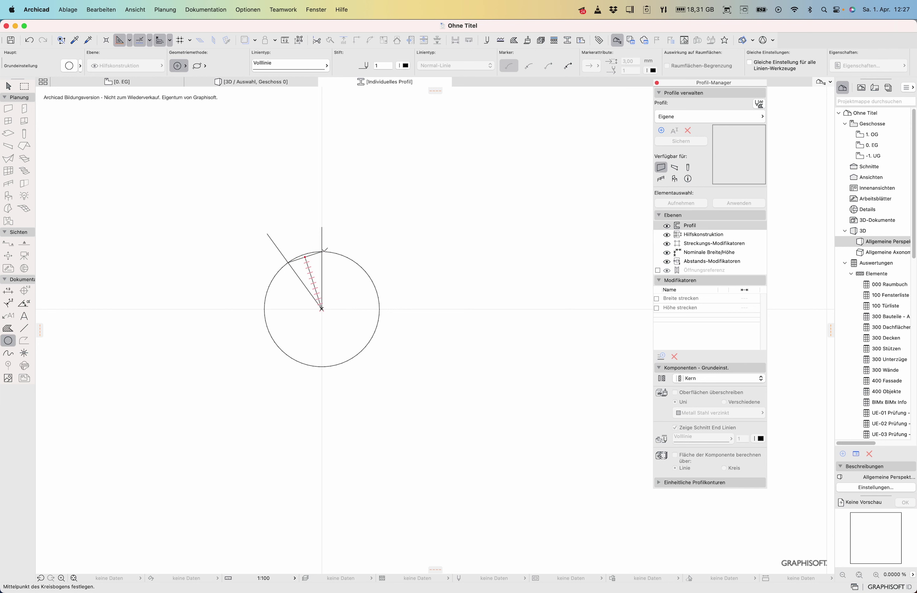
left_click(321, 251)
left_click(306, 256)
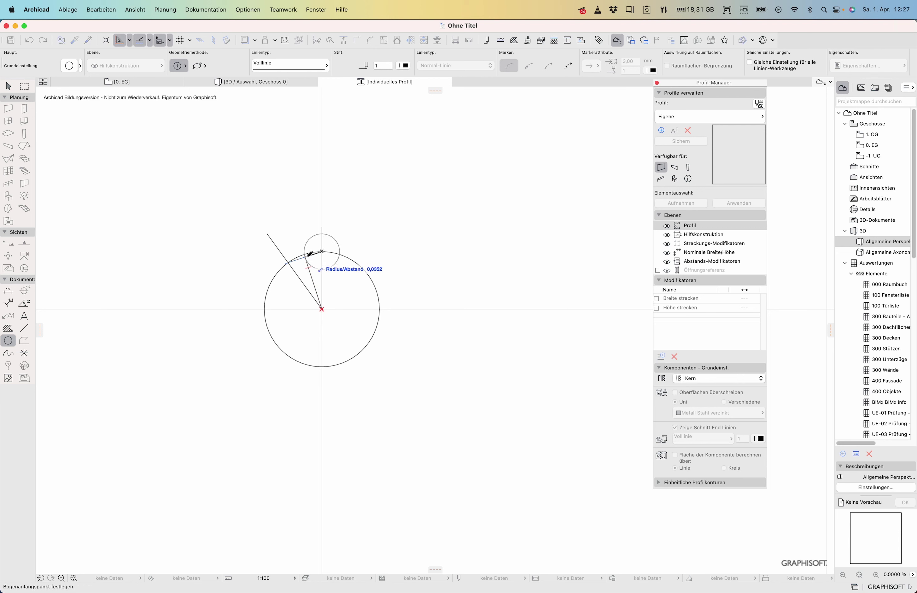
left_click(306, 256)
- Move the small circle off the construction to the empty area at its upper right
left_click(338, 244, "shift")
left_click_drag(338, 244, 416, 212)
key("Escape")
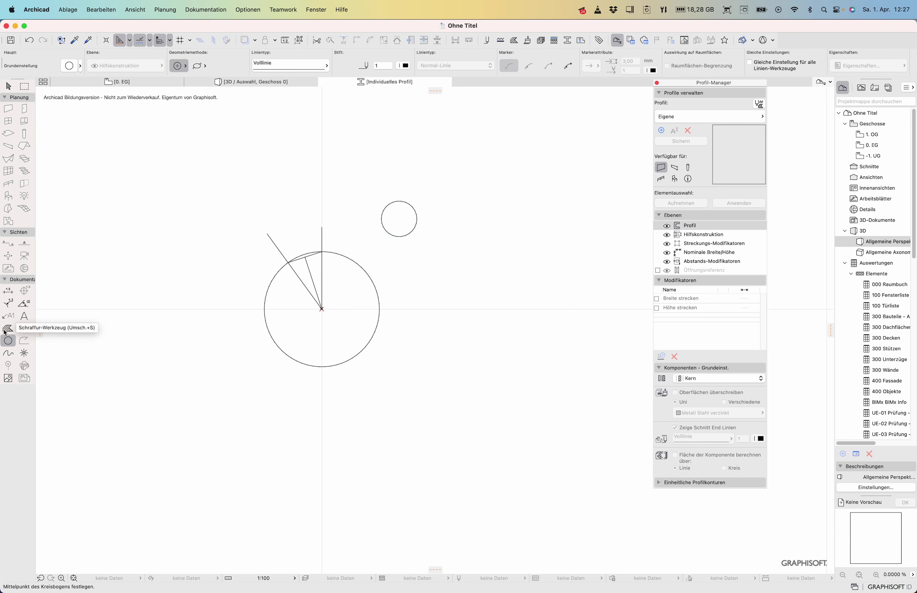
- Create a Stahl fill from the small circle's outline and move it by its centre onto the large circle's top point
left_click(7, 328)
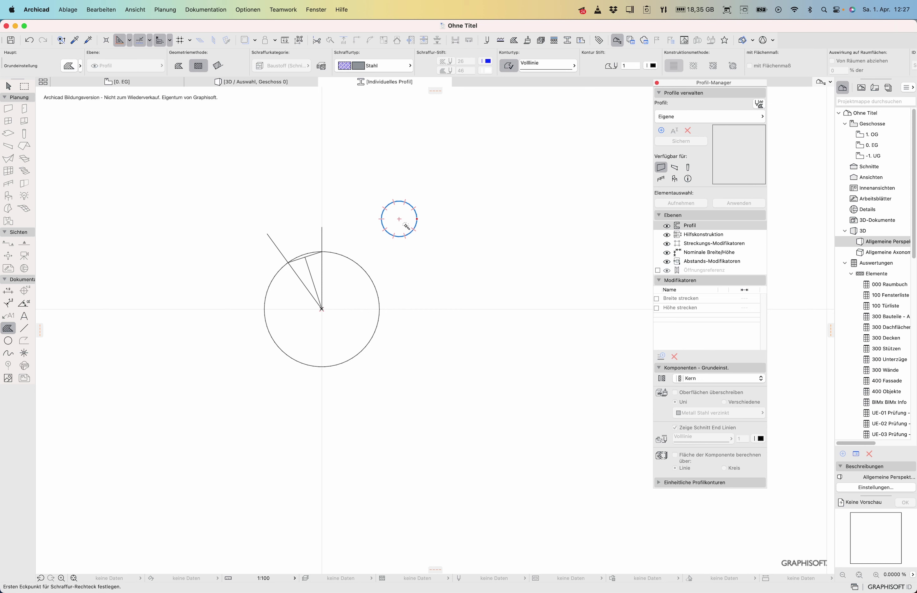
left_click(407, 227)
left_click(407, 228, "shift")
key("super+d")
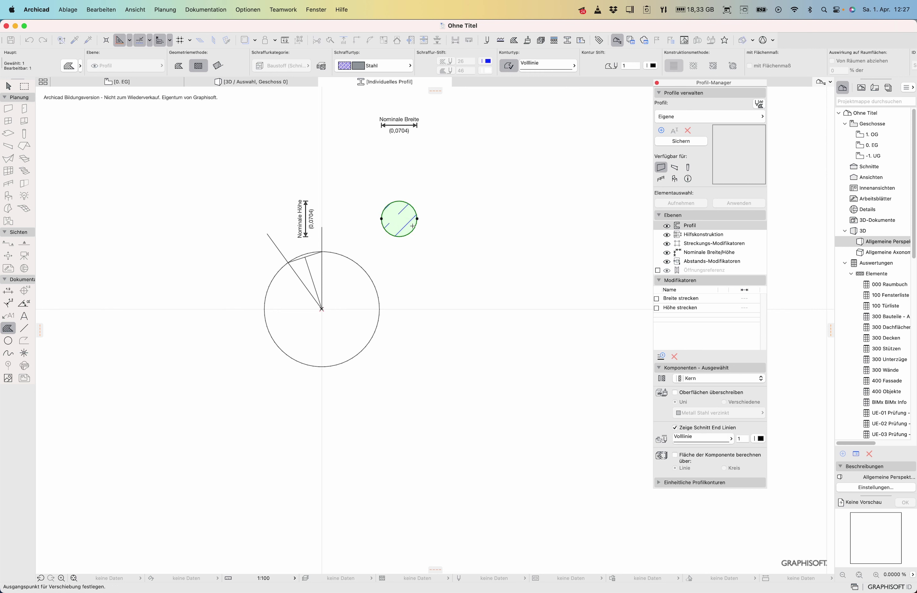
left_click(417, 219)
key("Escape")
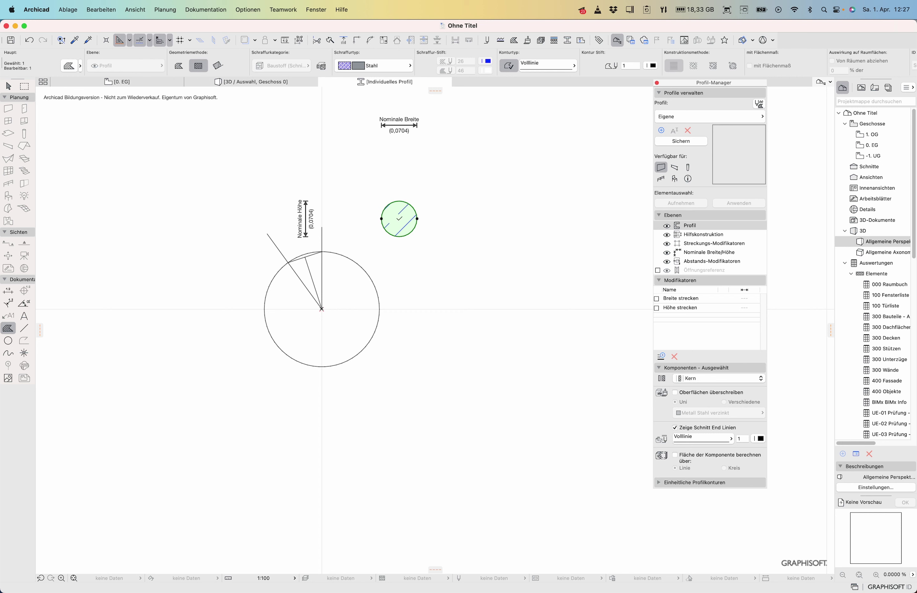
left_click(400, 218)
left_click(322, 252)
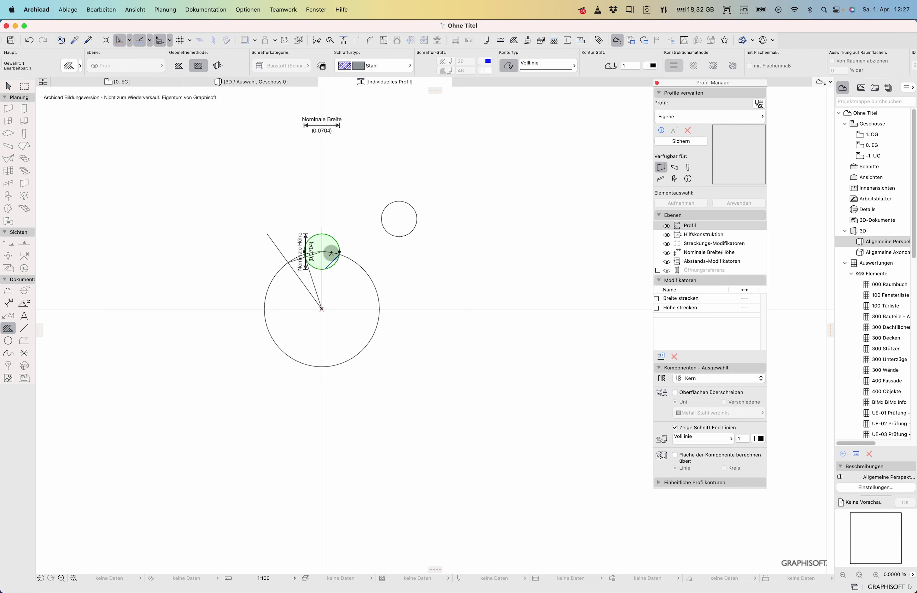
- Set up multiplying the round fill by rotation (Drehen) with the Addieren method and 10 copies
left_click(414, 209)
key("super+u")
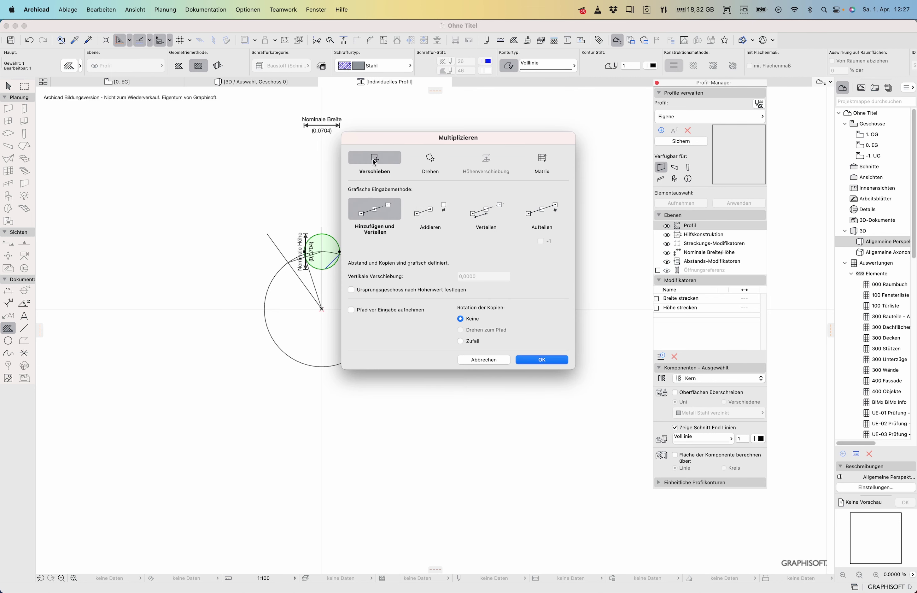
left_click(431, 158)
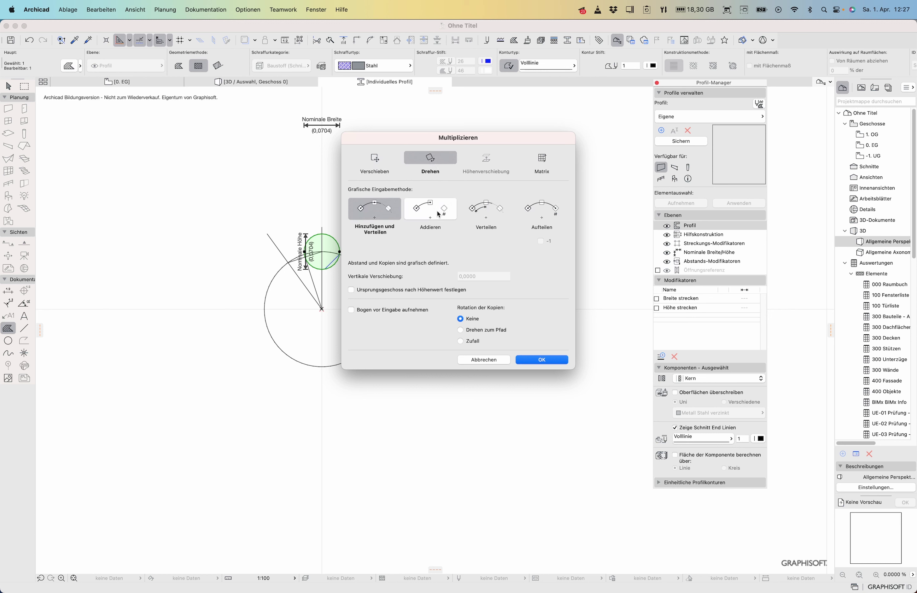
left_click(438, 214)
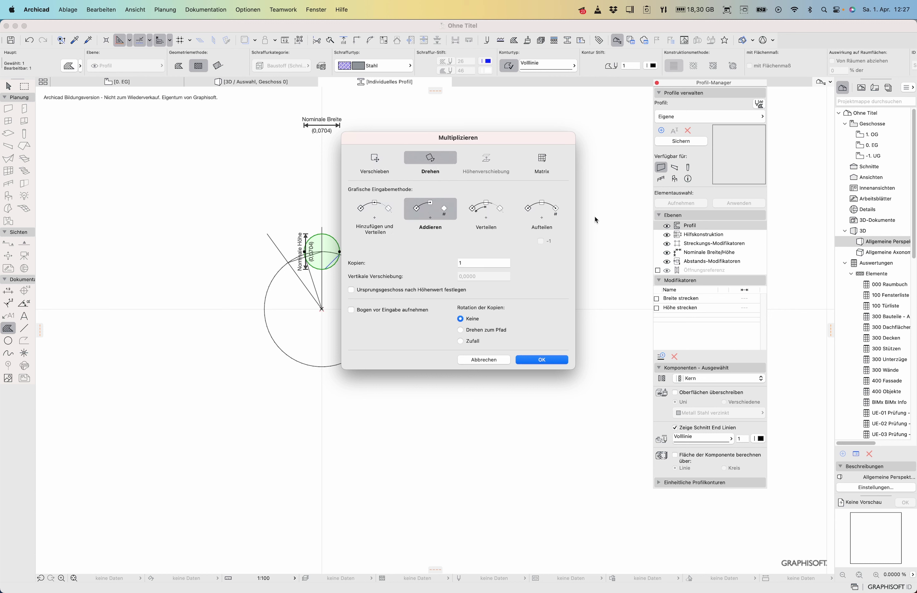
left_click(465, 264)
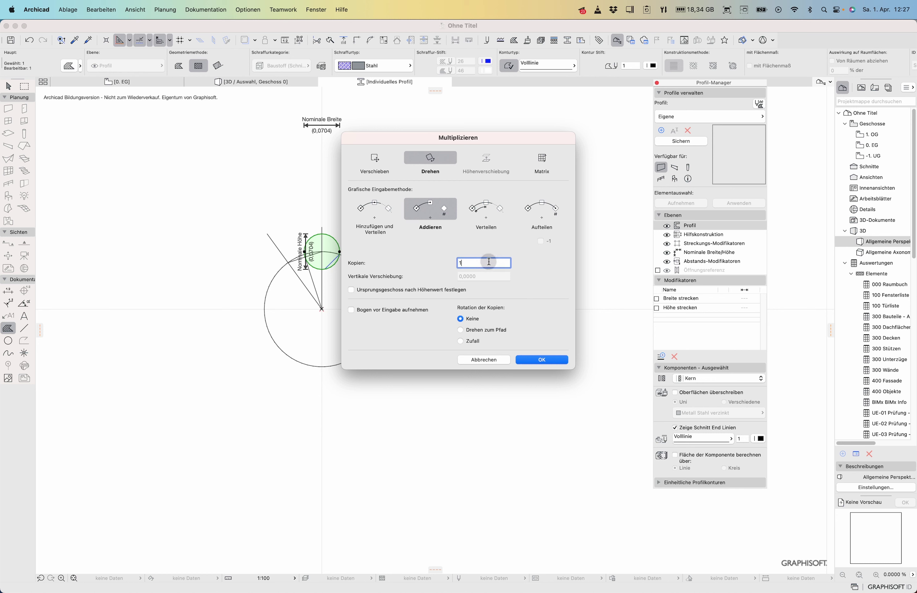
type("0")
left_click(542, 362)
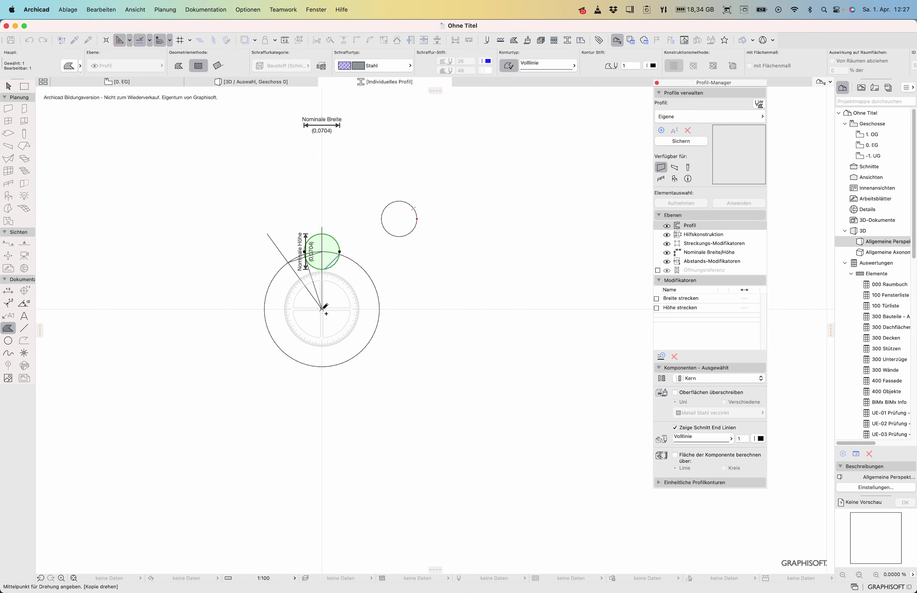
left_click(322, 309)
left_click(340, 252)
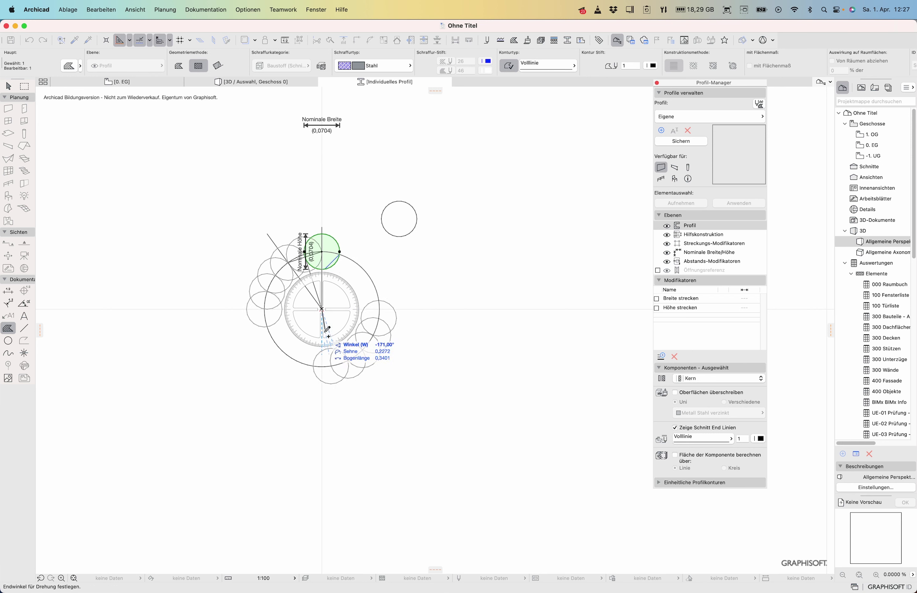
key("Escape")
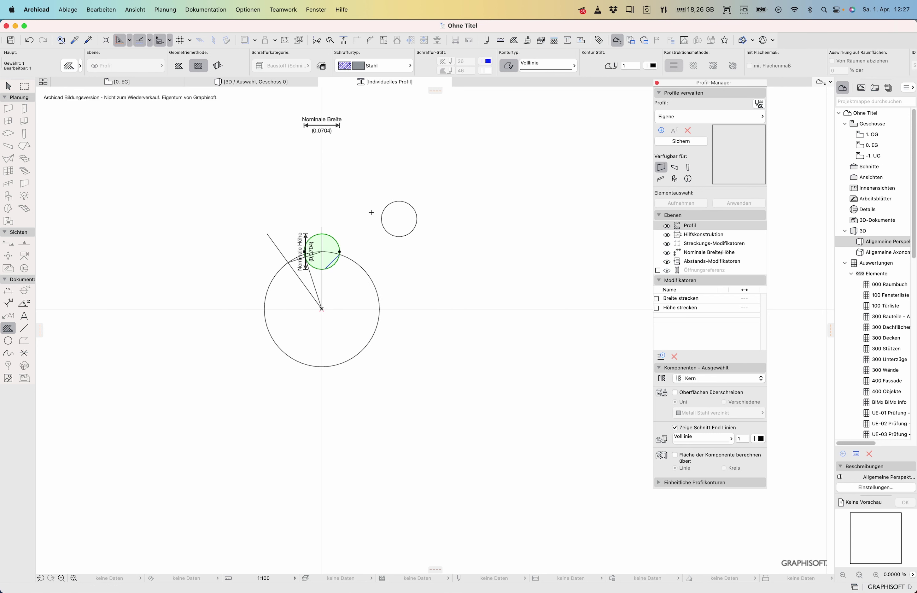
- Multiply the round fill with Drehen zum Pfad and 10 copies around the large circle's centre, using the angle between the sloping and vertical lines
key("super+u")
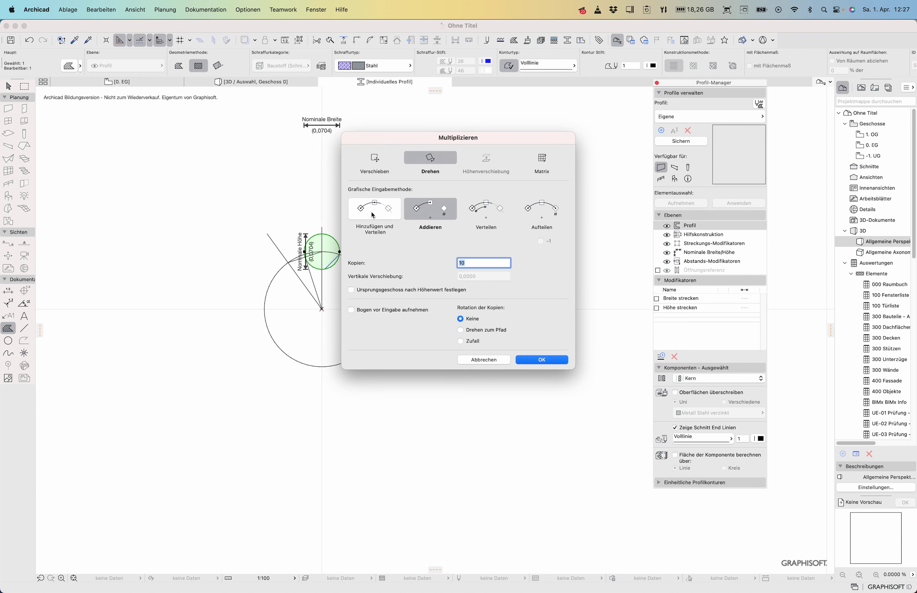
left_click(463, 332)
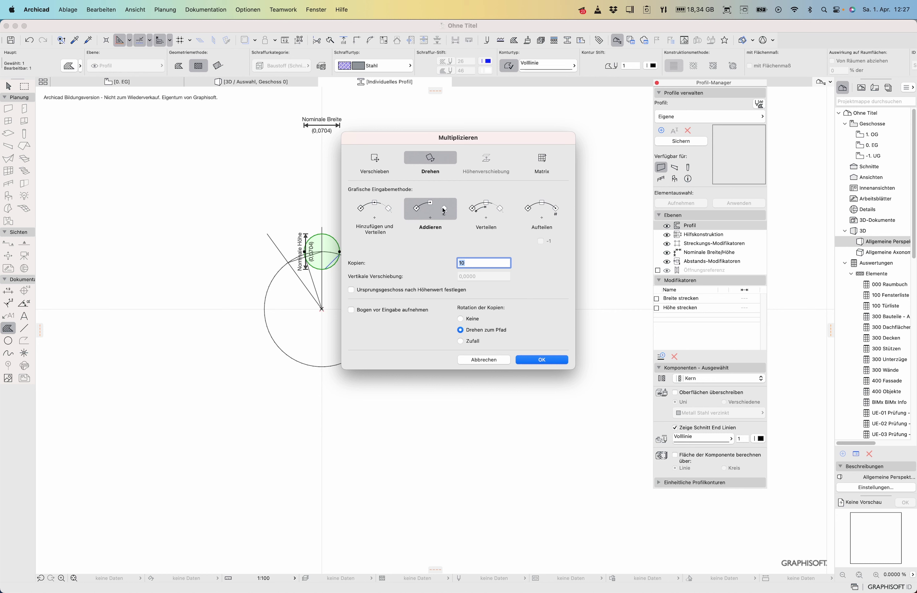
left_click(531, 359)
left_click(322, 309)
left_click(307, 287)
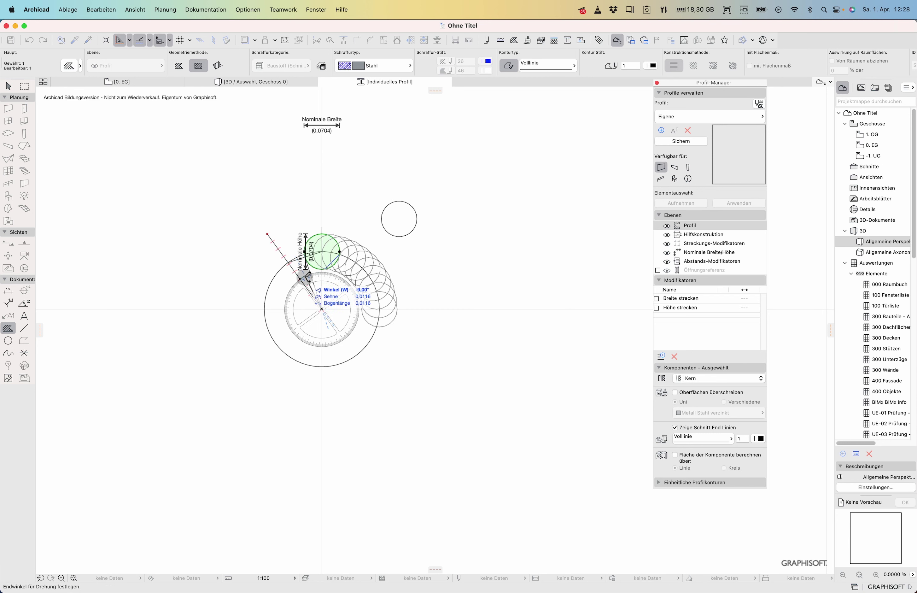
left_click(323, 274)
key("Escape")
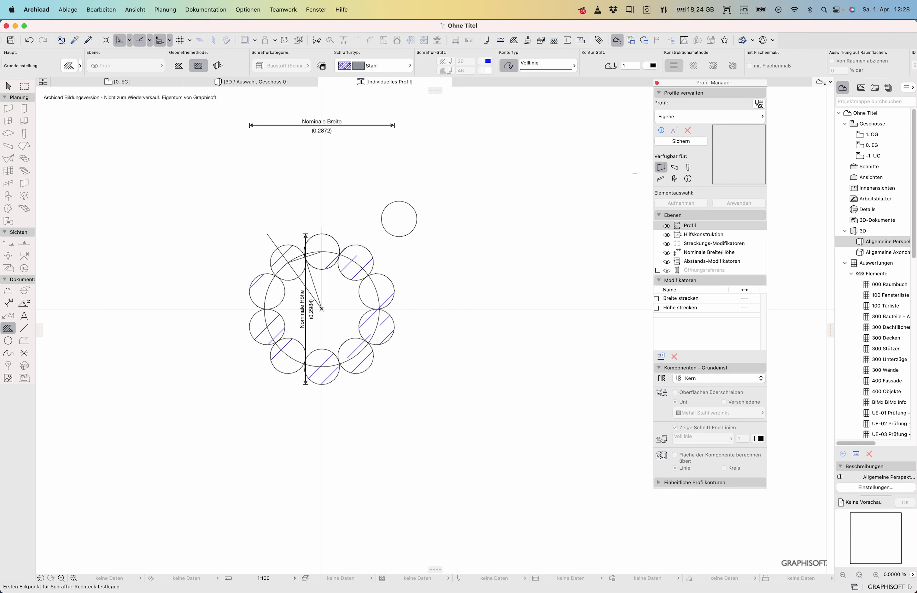
- Save the ring of round steel fills as a new profile named rope
left_click(697, 141)
type("rope")
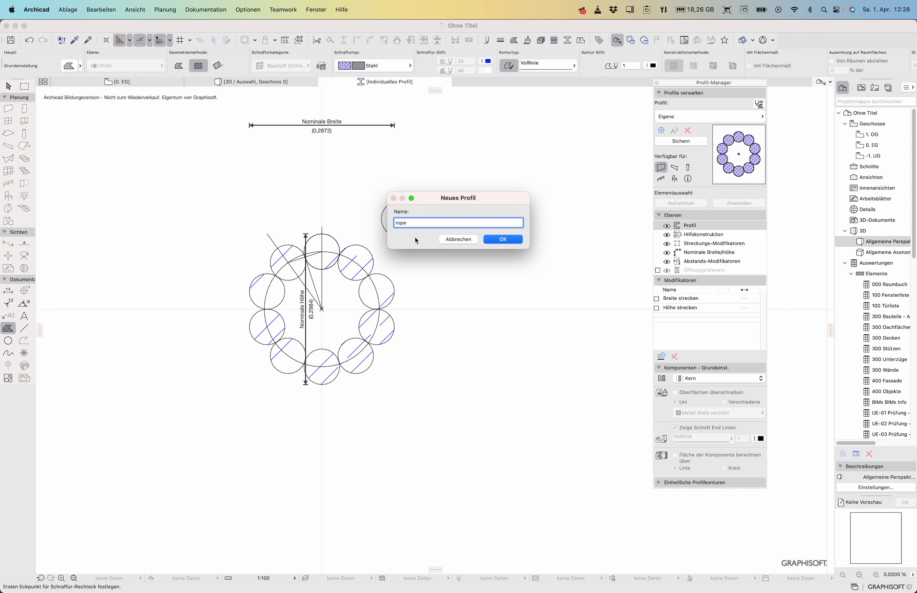
left_click(496, 241)
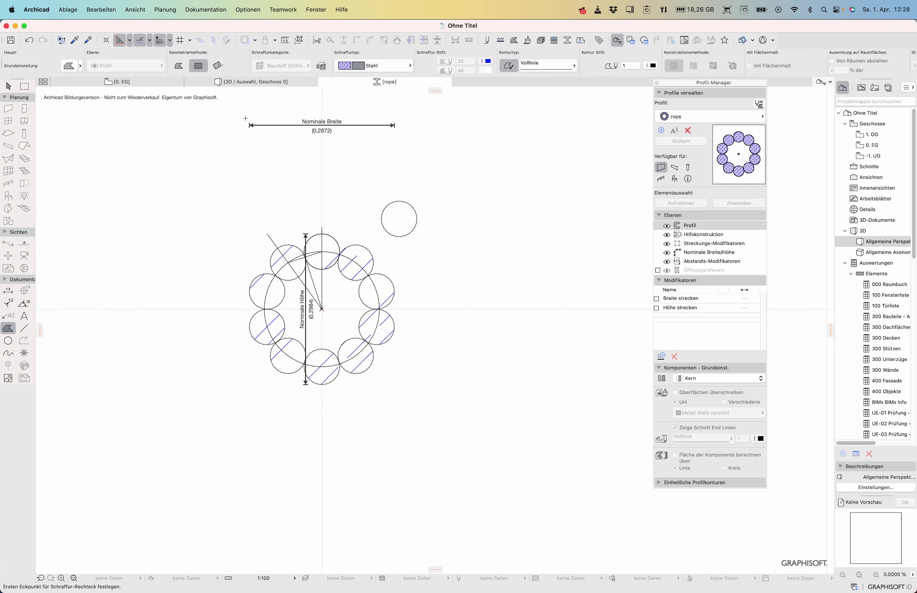
- Assign the rope profile as Mein Profil to the selected 3D-Stab Durchhang object in the 3D view
left_click(246, 83)
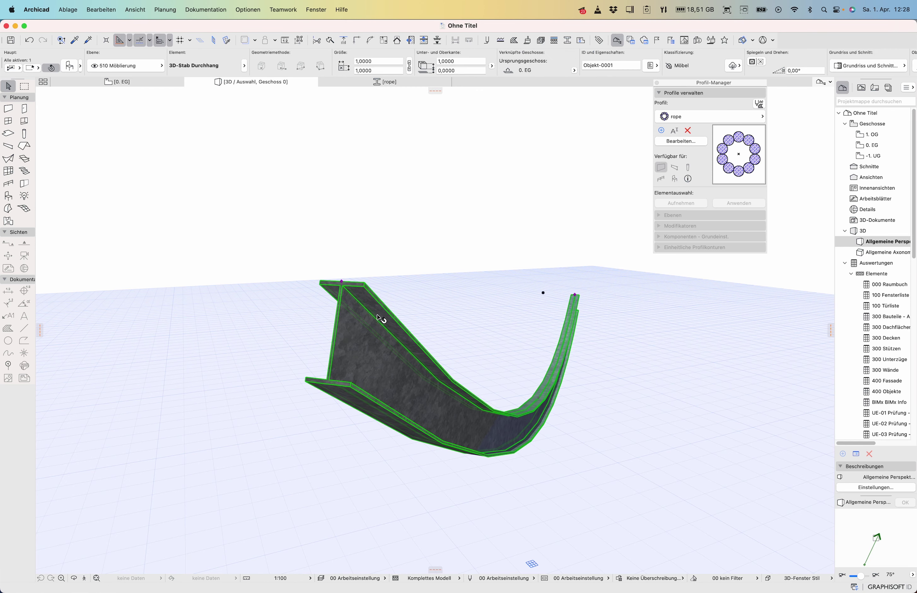
key("super+t")
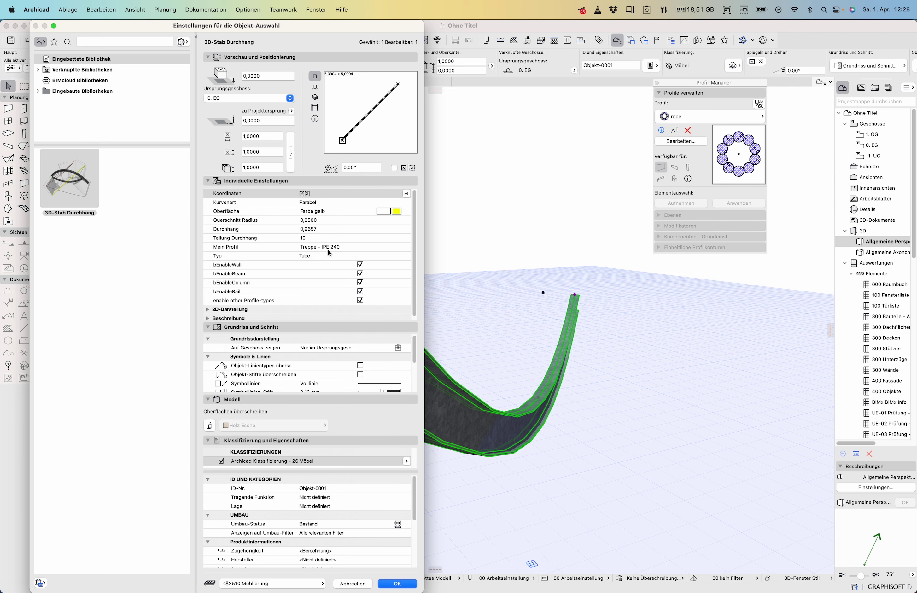
left_click(327, 256)
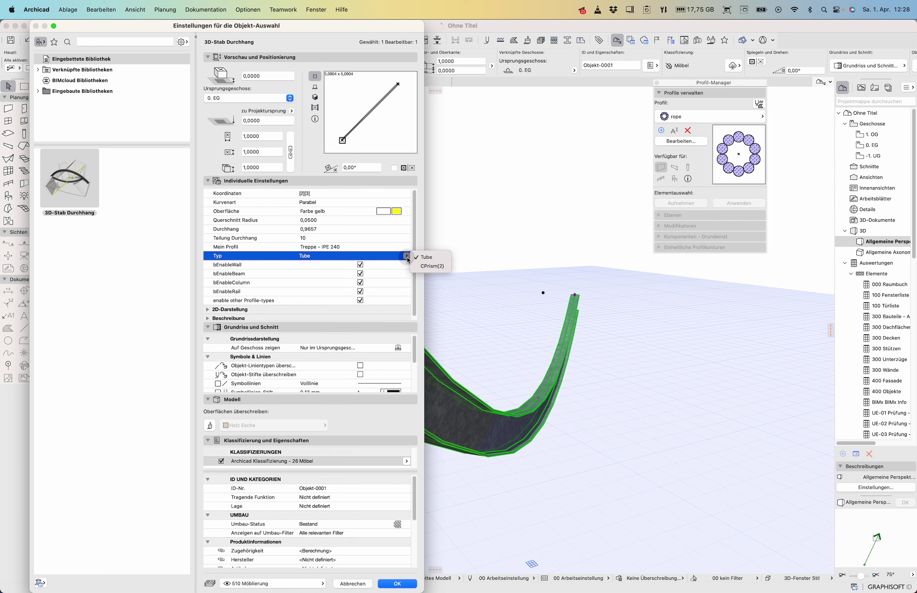
left_click(340, 249)
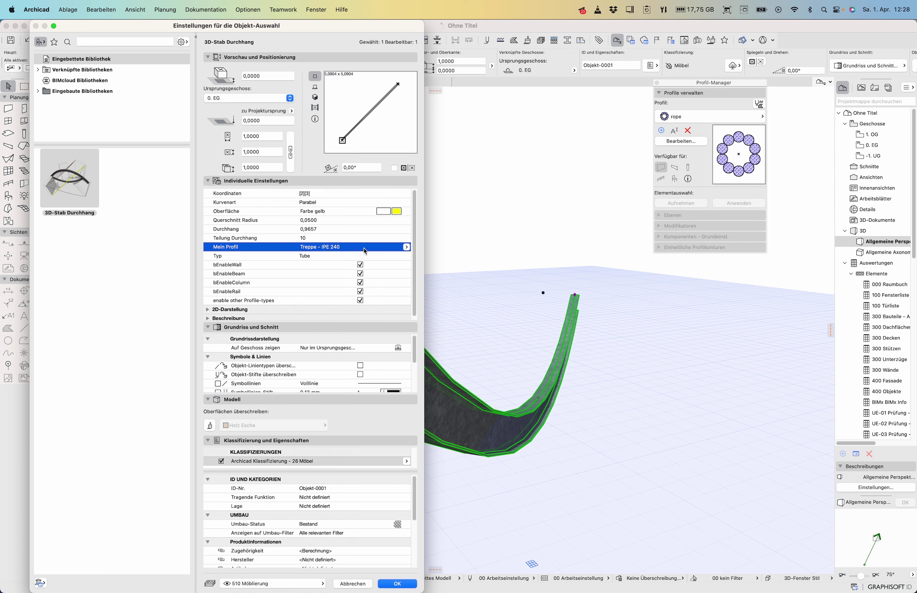
left_click(407, 248)
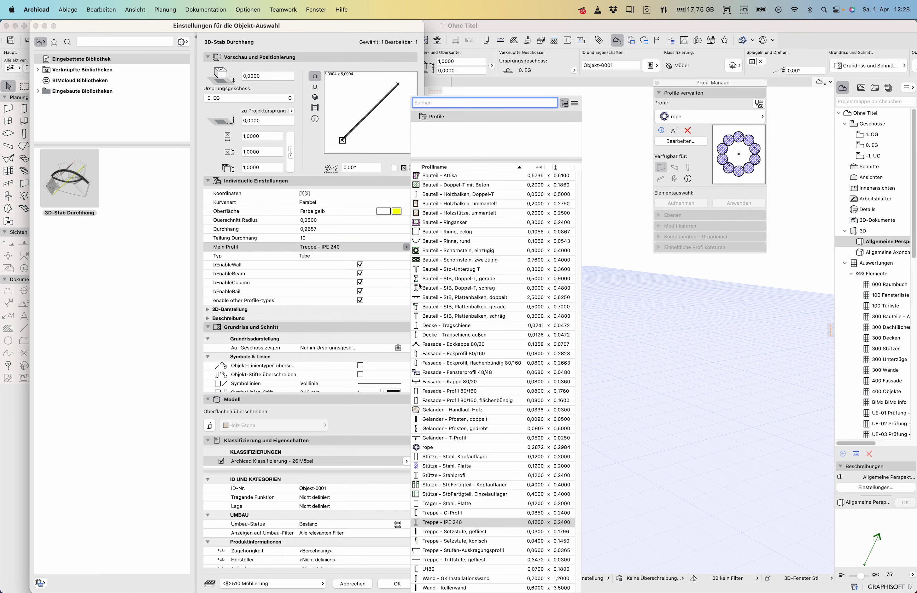
left_click(444, 449)
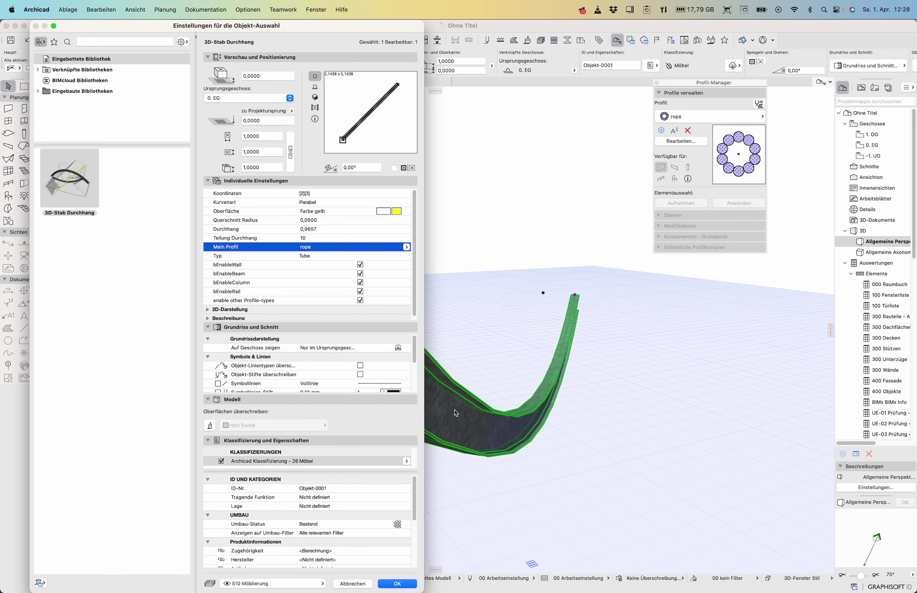
left_click(397, 584)
middle_click_drag(436, 404, 200, 474, "shift")
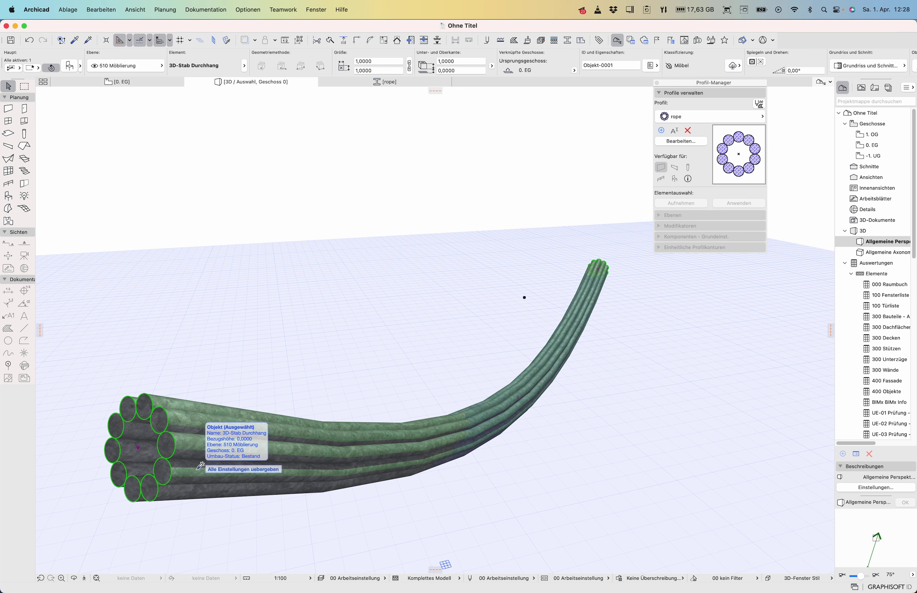
- Open the selected 3D-Stab Durchhang library object for editing and show its 3D-Script
left_click(68, 10)
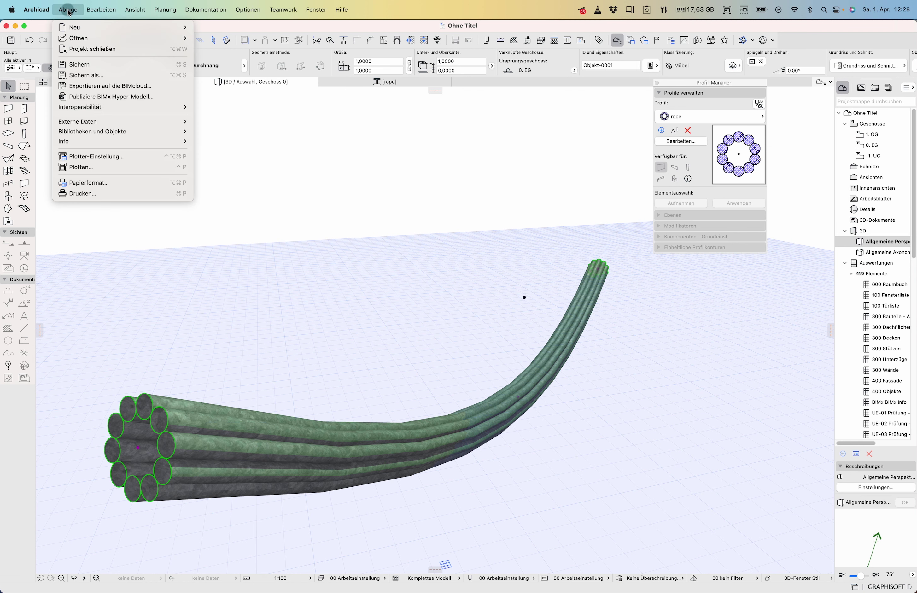
mouse_move(97, 131)
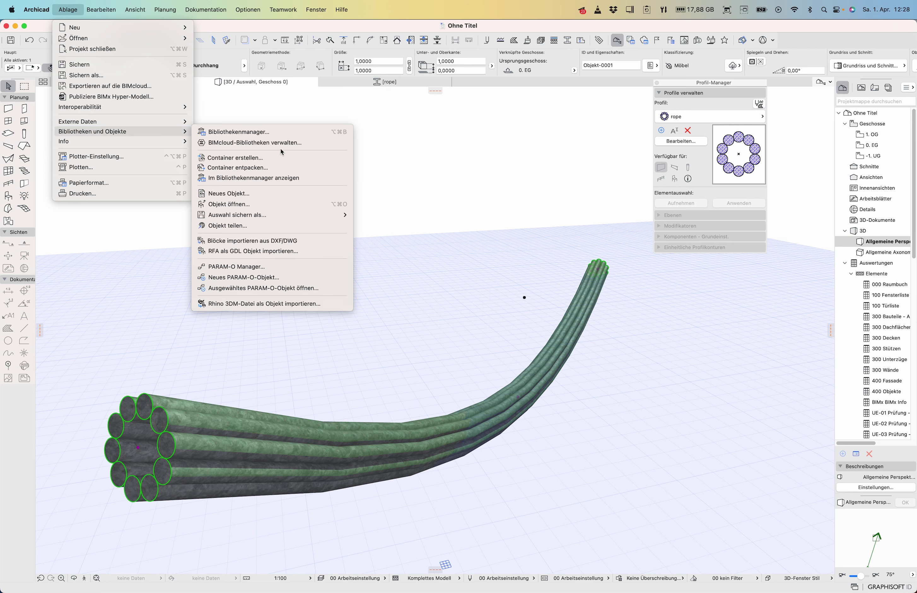
mouse_move(264, 225)
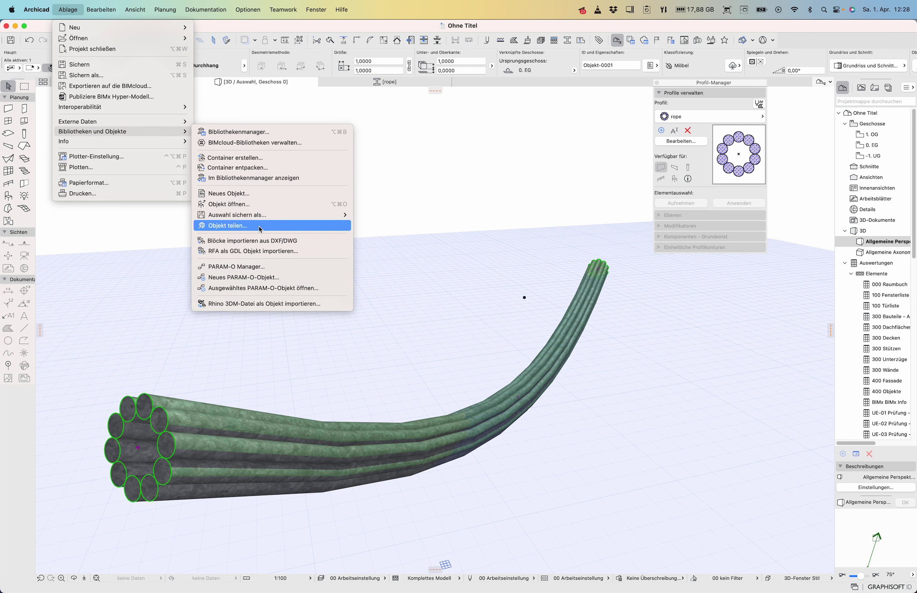
left_click(256, 205)
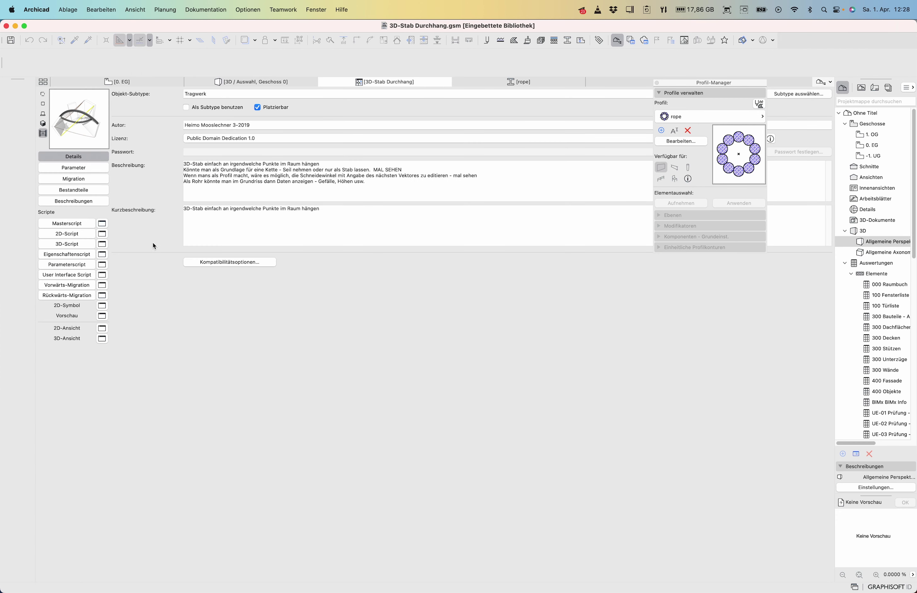
left_click(79, 244)
- Paste the copied Pfad block with drehung = 360 / Teilung and drehung*i* Drehungszahl between the existing Pfad block and the tube(2) command
scroll(301, 338, "down", 15)
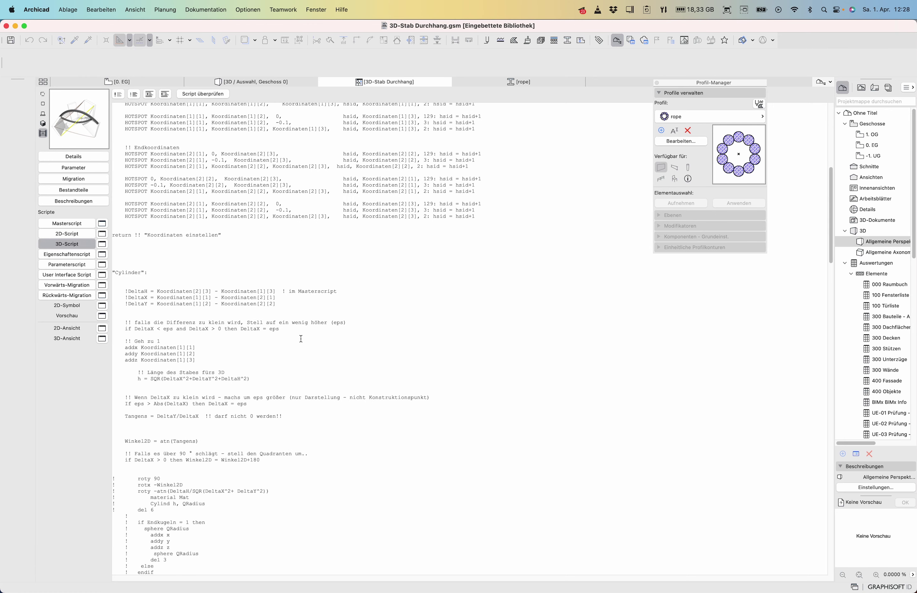
scroll(208, 354, "down", 15)
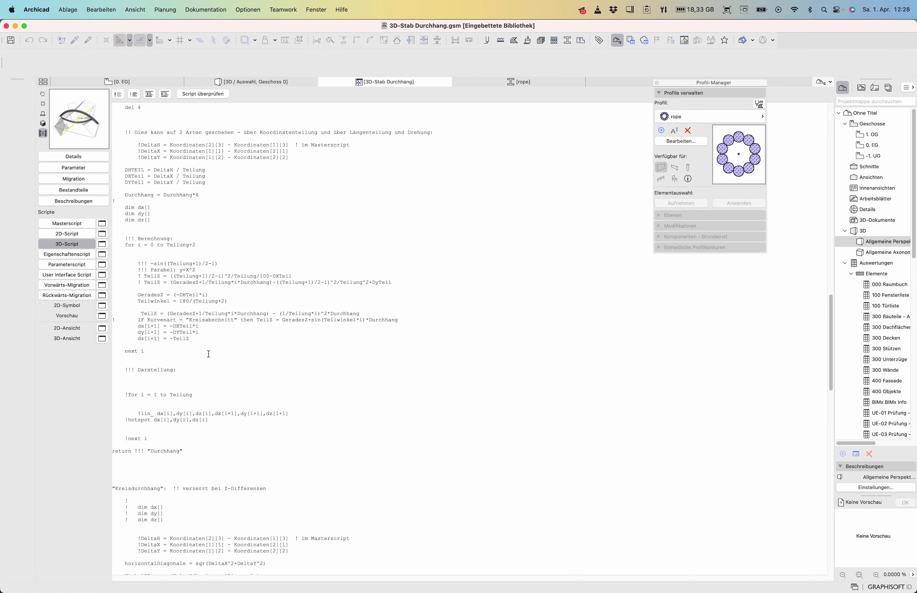
scroll(209, 354, "down", 5)
scroll(208, 354, "down", 10)
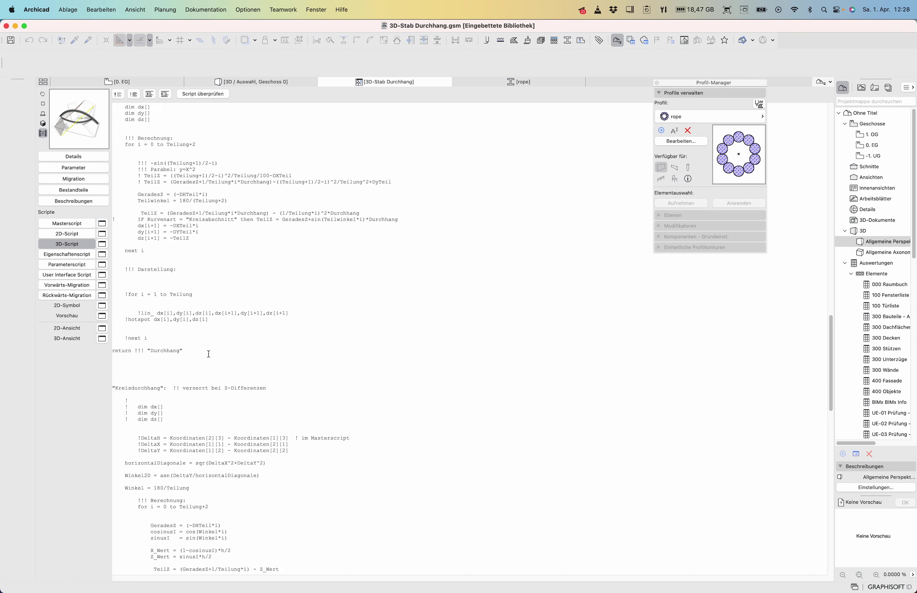
scroll(209, 354, "down", 20)
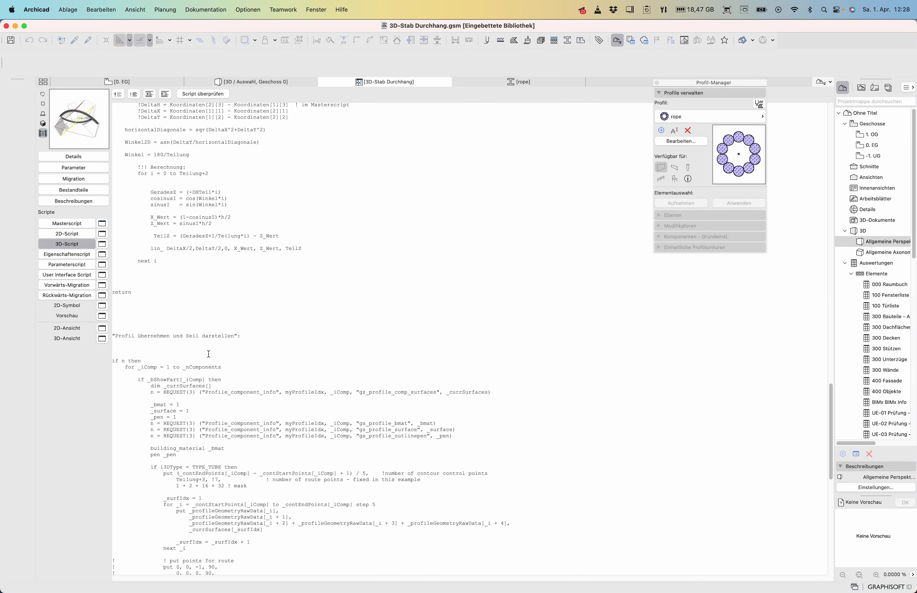
scroll(209, 354, "down", 5)
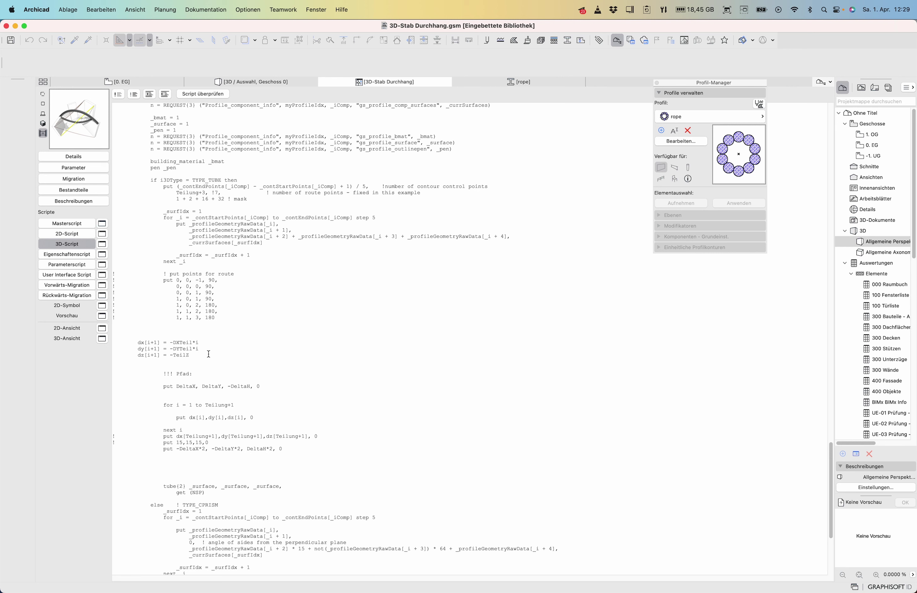
left_click_drag(118, 361, 127, 451)
left_click(128, 454)
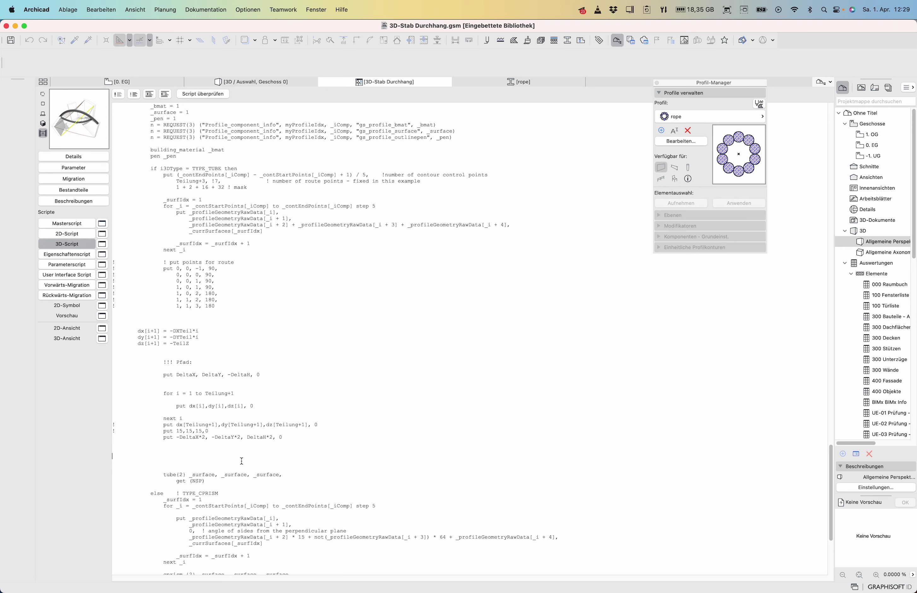
key("super+v")
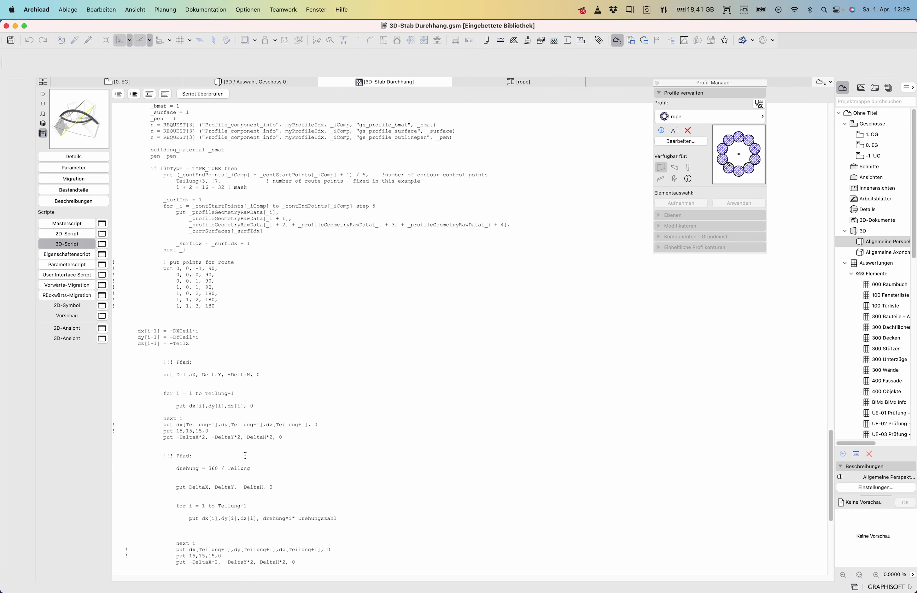
- Comment out the original Pfad block, from its heading to the put -DeltaX*2, -DeltaY*2, DeltaH*2, 0 line
left_click_drag(326, 440, 92, 361)
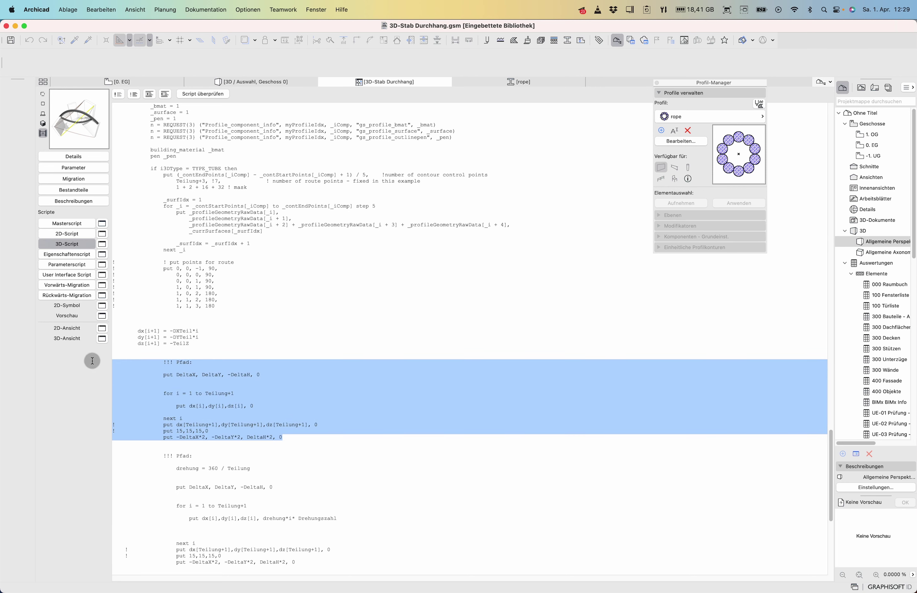
left_click(118, 94)
scroll(322, 474, "down", 5)
left_click_drag(117, 351, 327, 459)
left_click(309, 425)
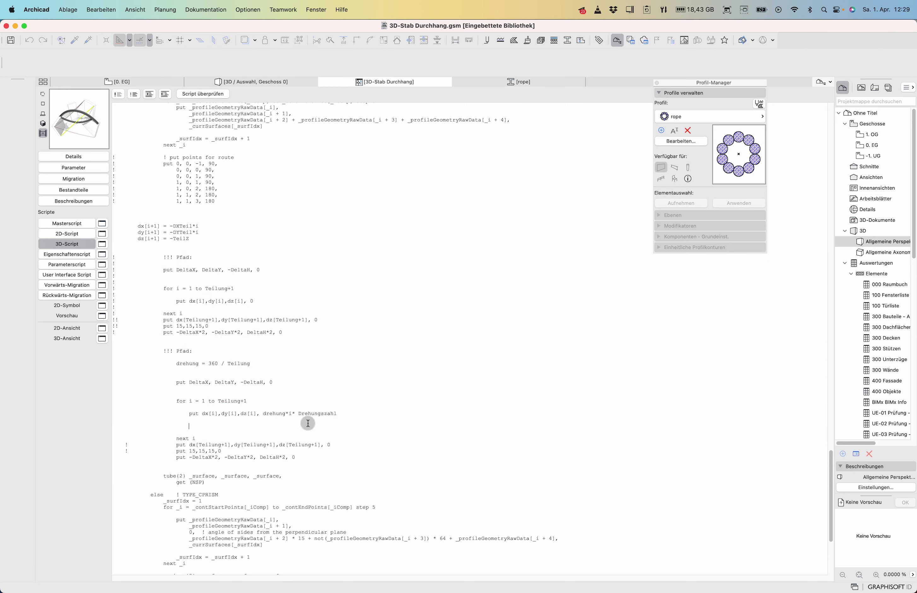
triple_click(216, 363)
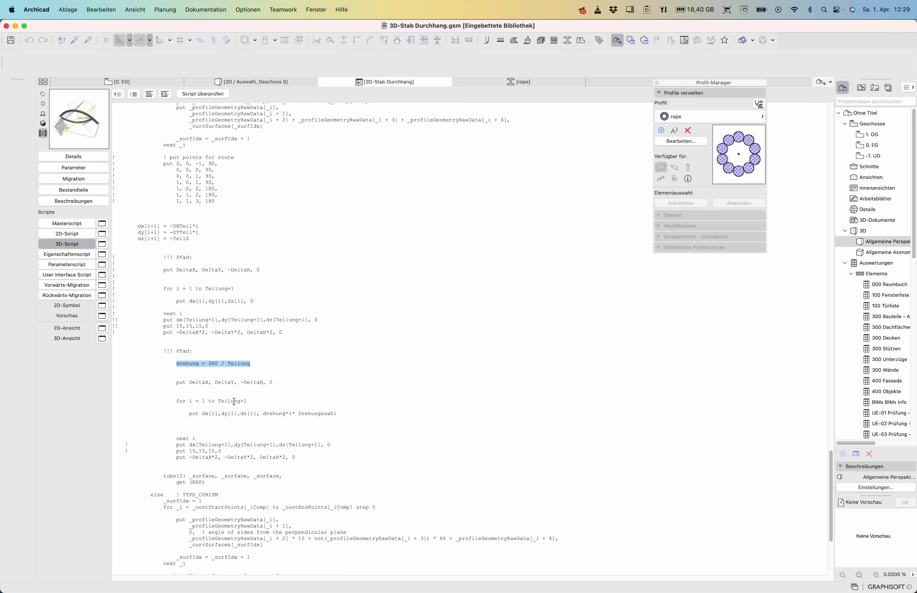
left_click(270, 84)
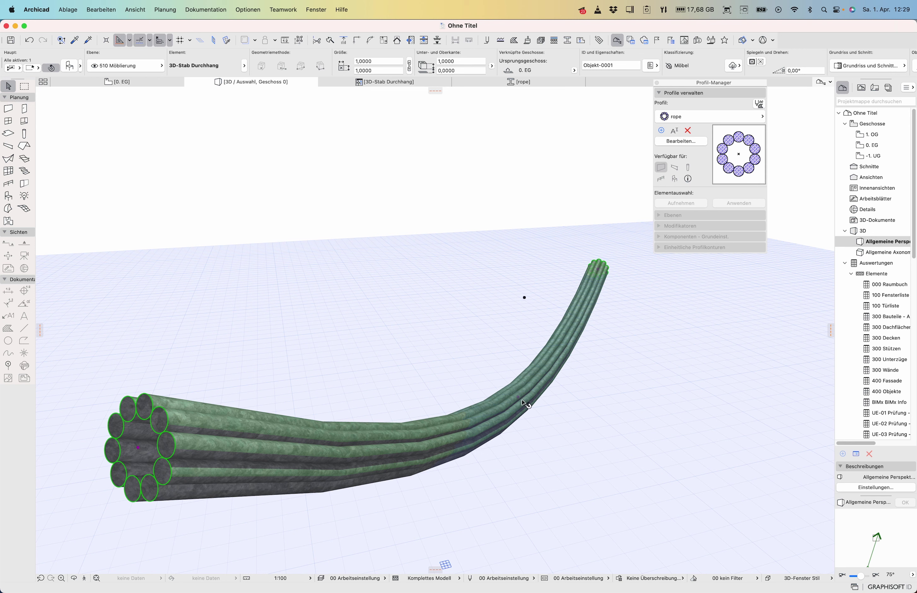
key("super+Tab")
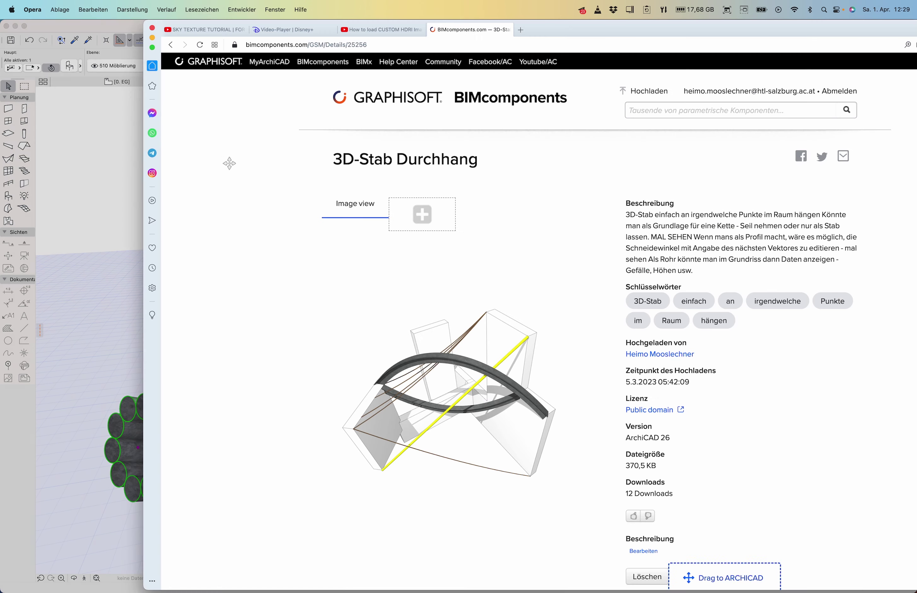
left_click(81, 164)
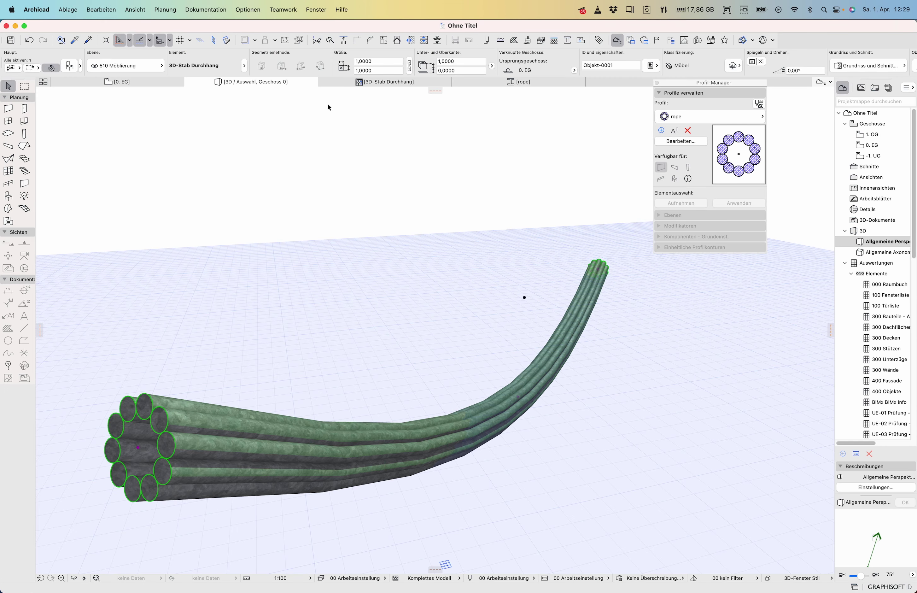
left_click(347, 81)
left_click(321, 383)
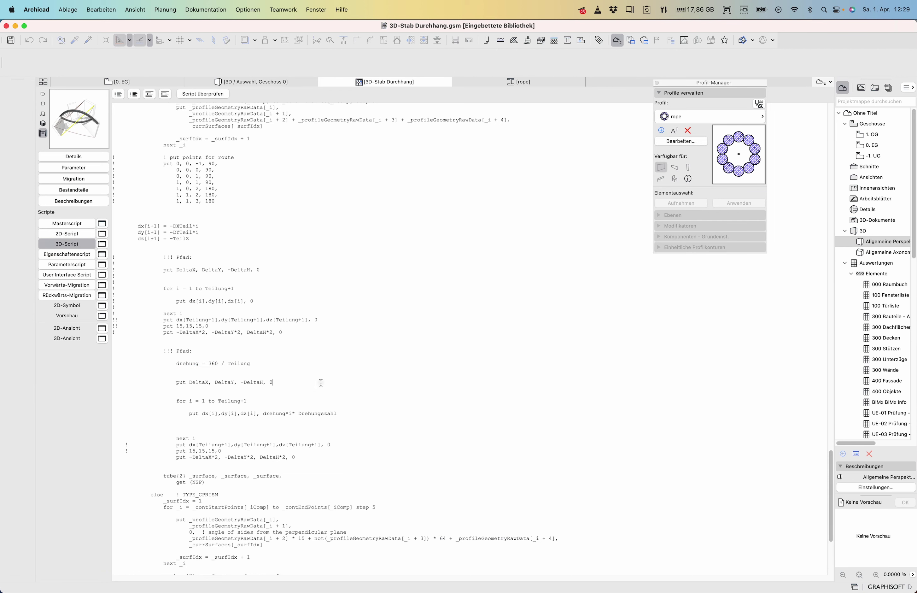
- Add a new parameter below Koordinaten, using Drehungszahl copied from the 3D-Script as both its variable and its name
double_click(320, 414)
left_click(85, 171)
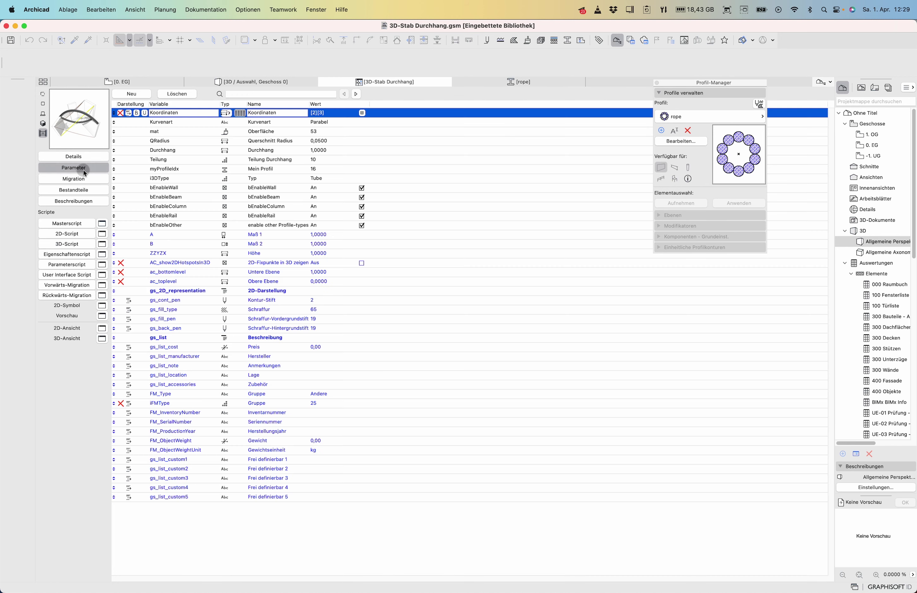
left_click(135, 94)
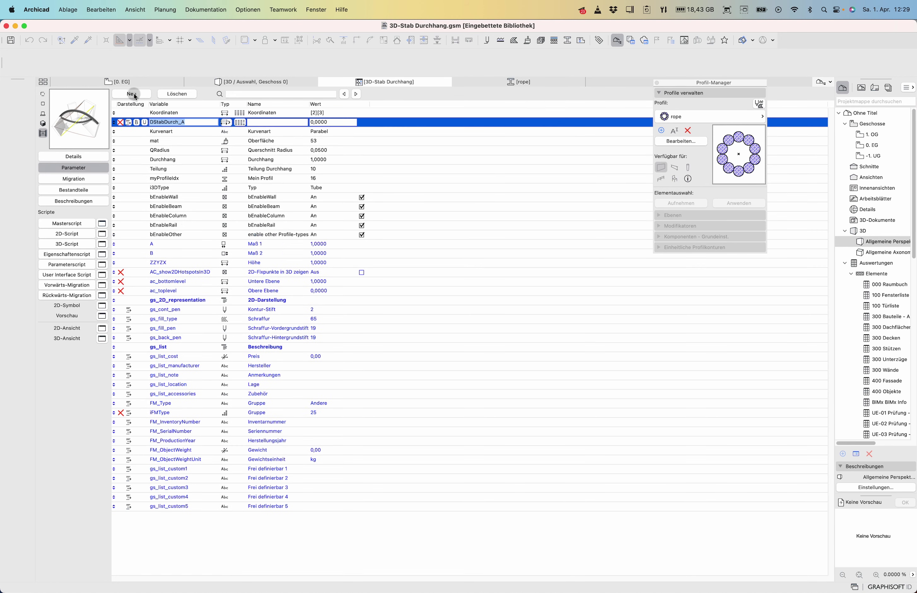
left_click(68, 245)
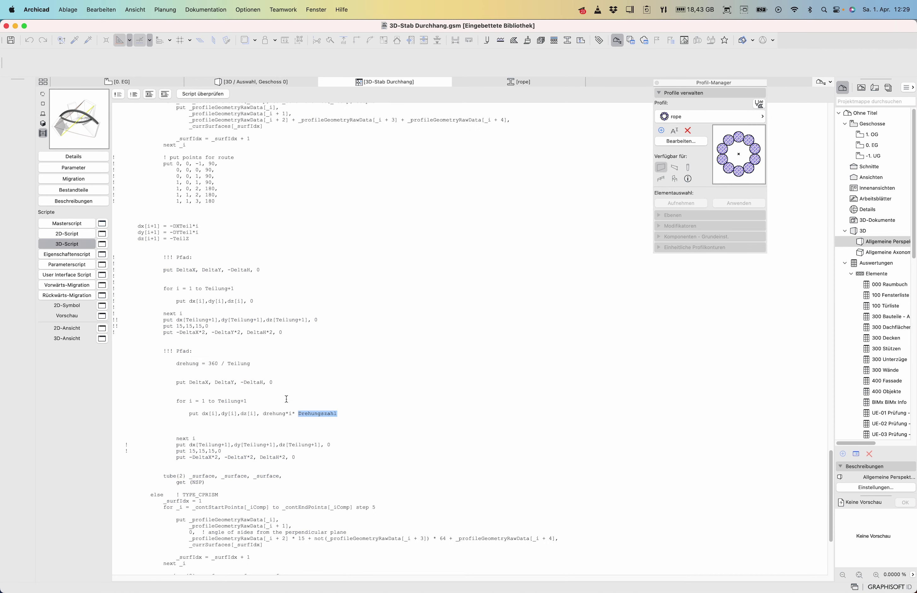
left_click(314, 412)
double_click(315, 413)
key("super+c")
left_click(91, 168)
left_click(162, 122)
key("super+v")
left_click(253, 123)
key("super+v")
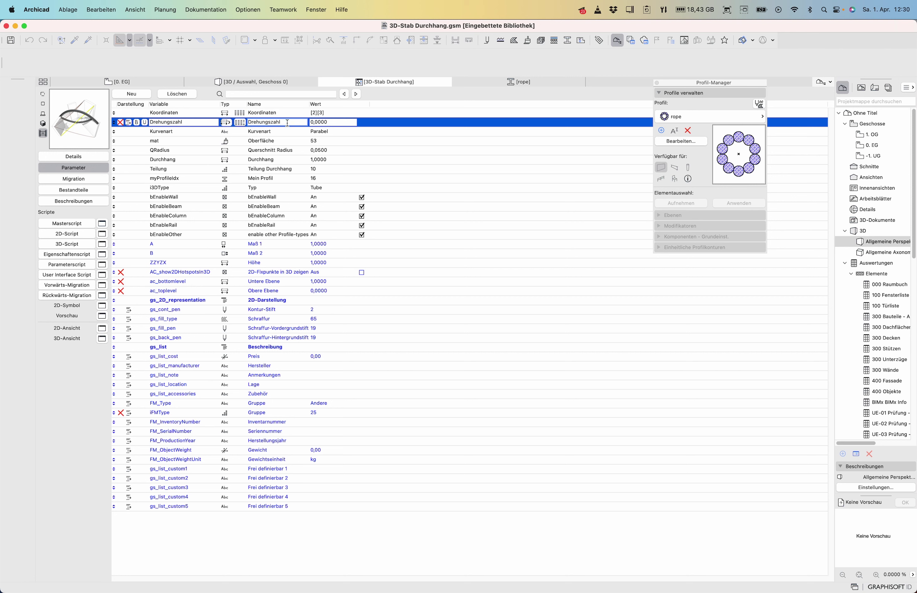
- Make the Drehungszahl parameter an integer and set its value to 3
left_click(228, 123)
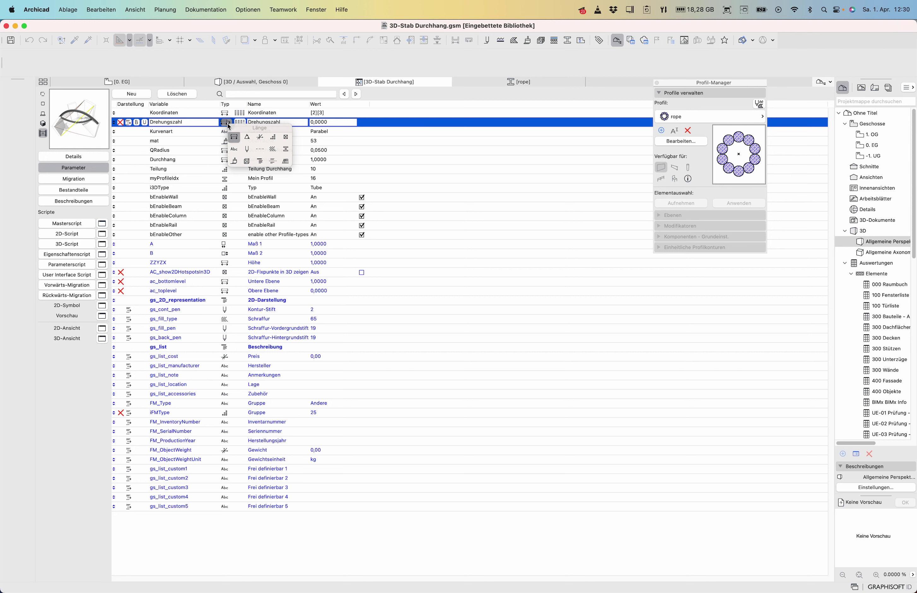
left_click(273, 137)
double_click(332, 122)
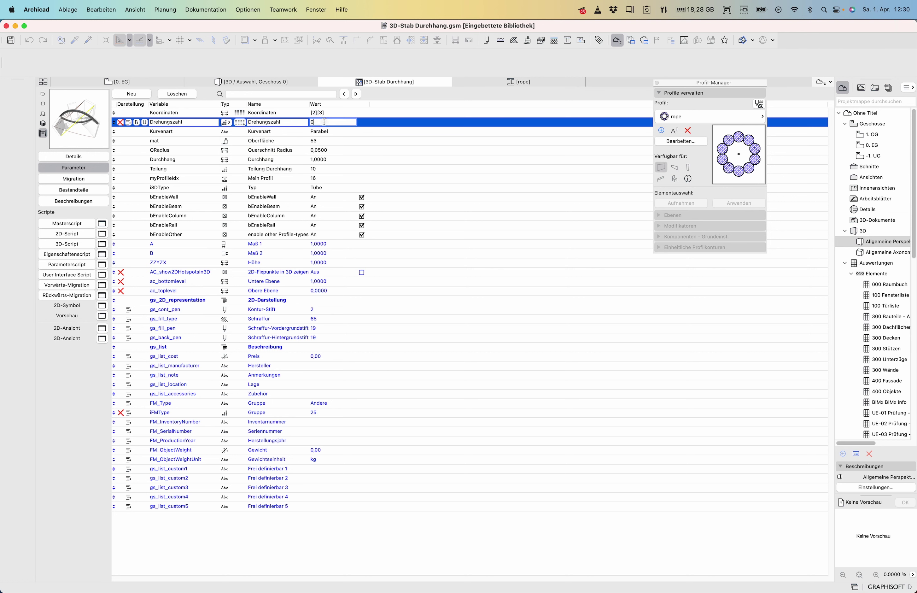
type("3")
left_click(434, 162)
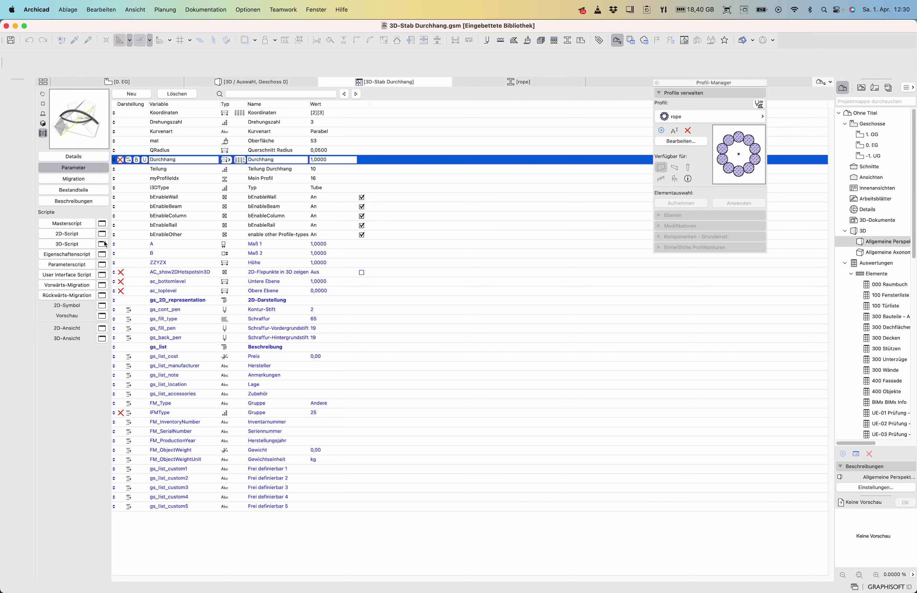
- Run the script check on the 3D-Script and dismiss the result
left_click(87, 243)
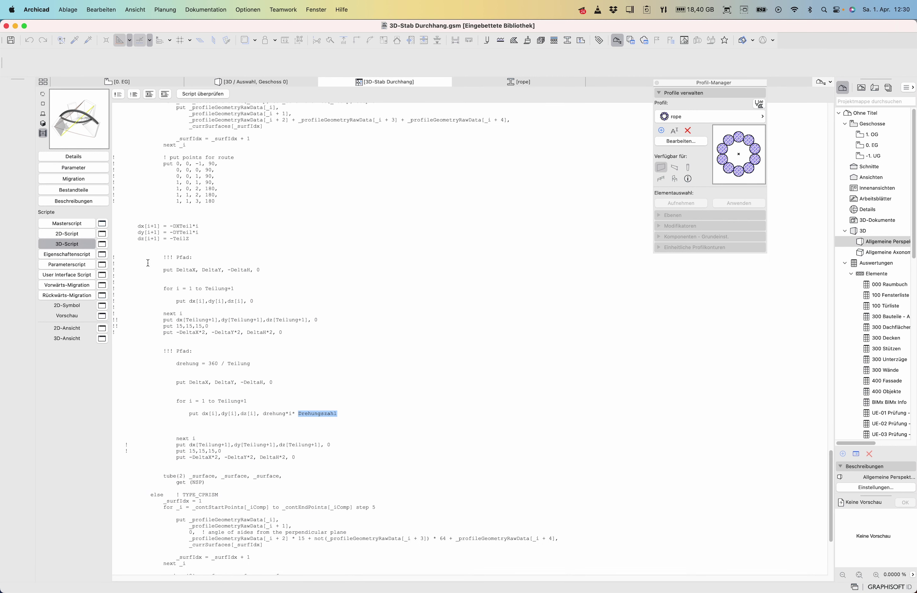
double_click(115, 258)
left_click(209, 94)
left_click(426, 236)
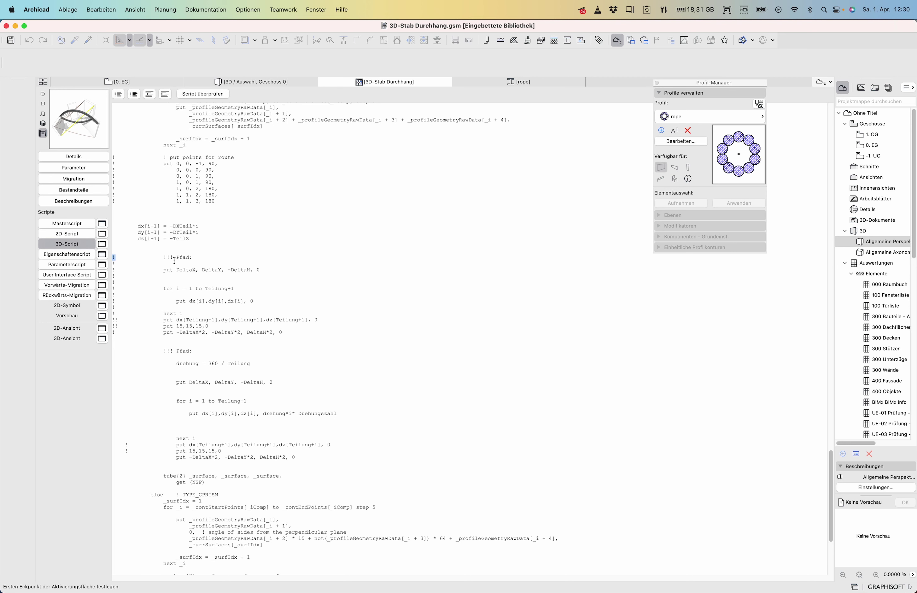